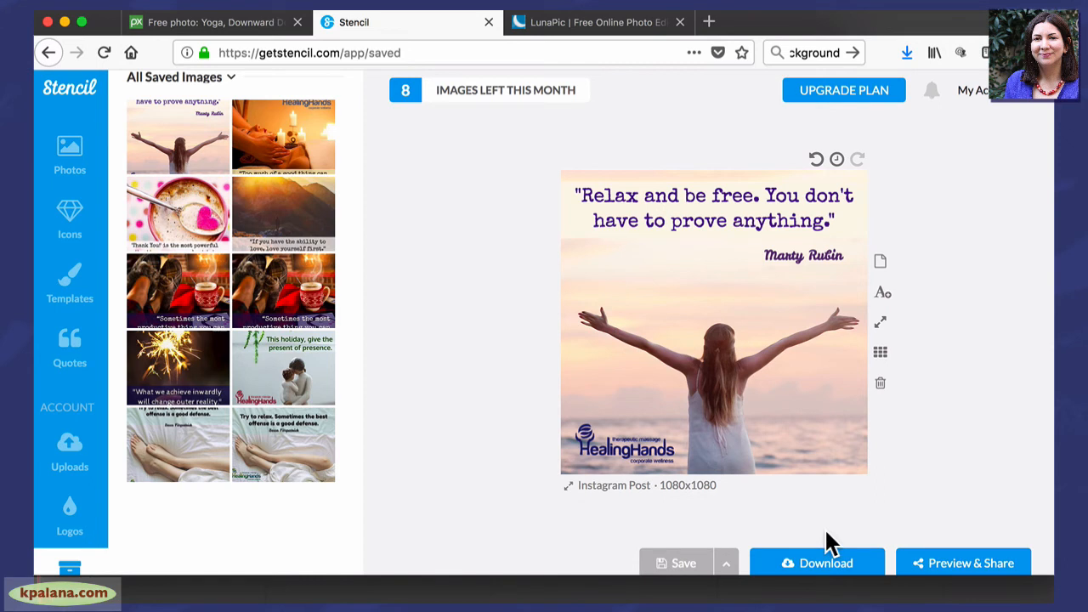
Download the finished quote image as free.jpg in JPG format at 1080 x 1080 for digital use, saving the file.
{"action": "left_click", "coordinate": [823, 565]}
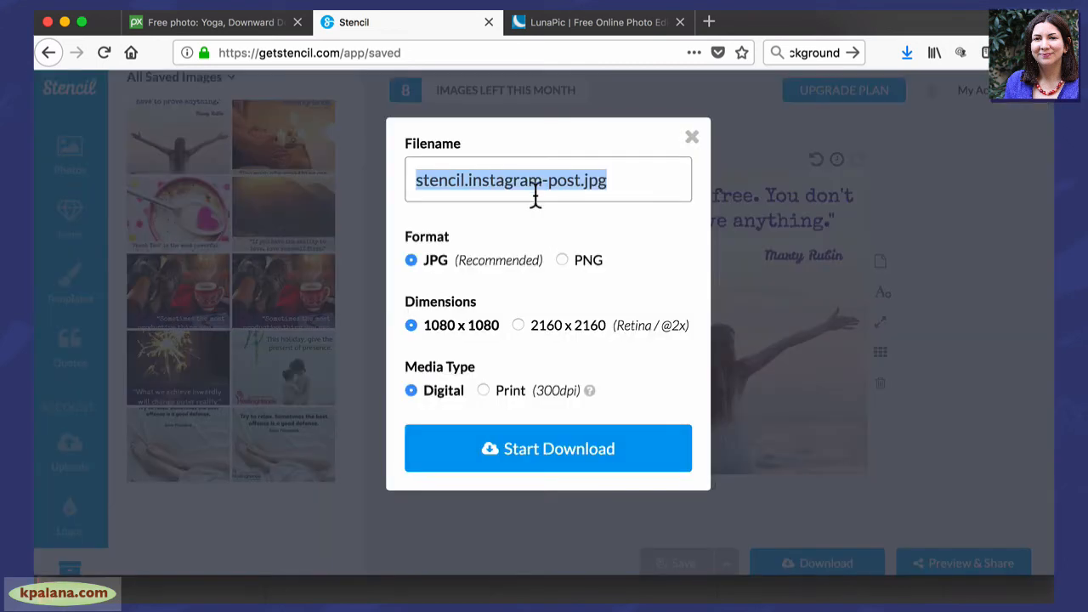
{"action": "left_click", "coordinate": [558, 192]}
{"action": "left_click_drag", "start_coordinate": [577, 183], "coordinate": [406, 173]}
{"action": "type", "text": "free"}
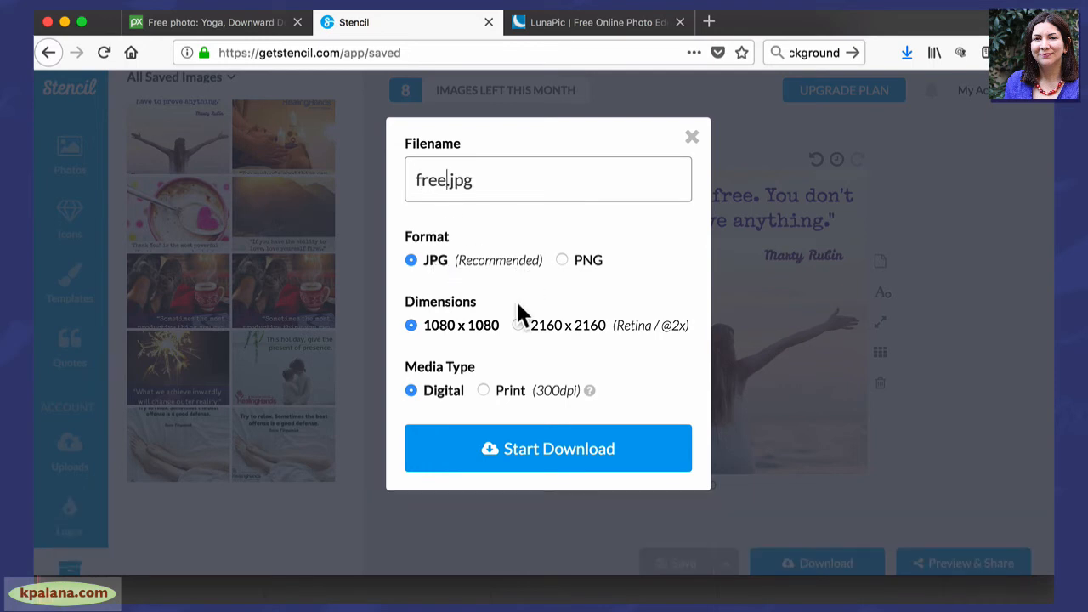
{"action": "left_click", "coordinate": [561, 455]}
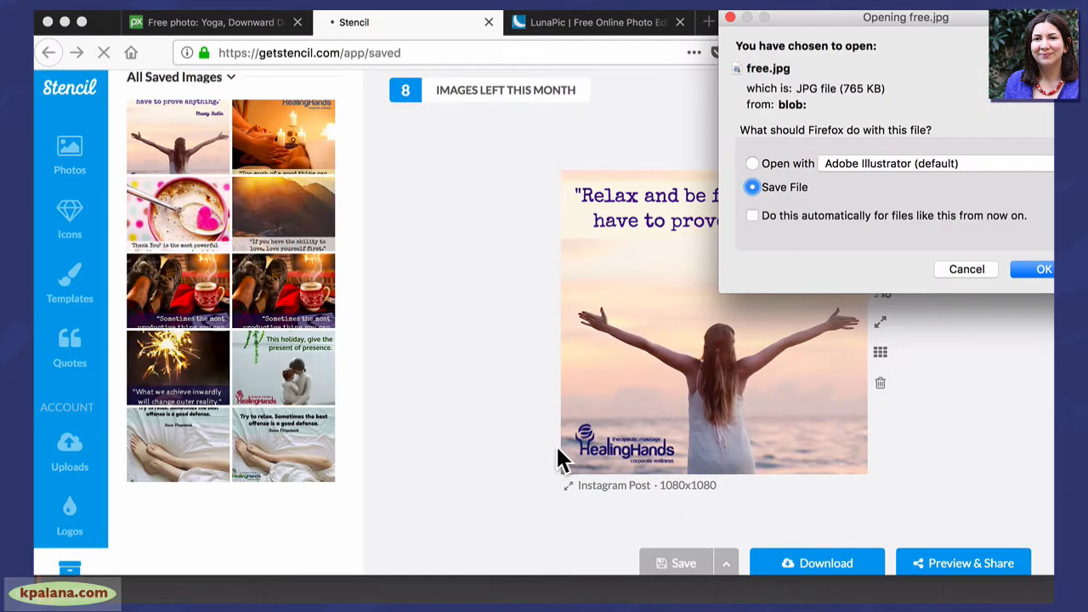
{"action": "left_click", "coordinate": [1038, 266]}
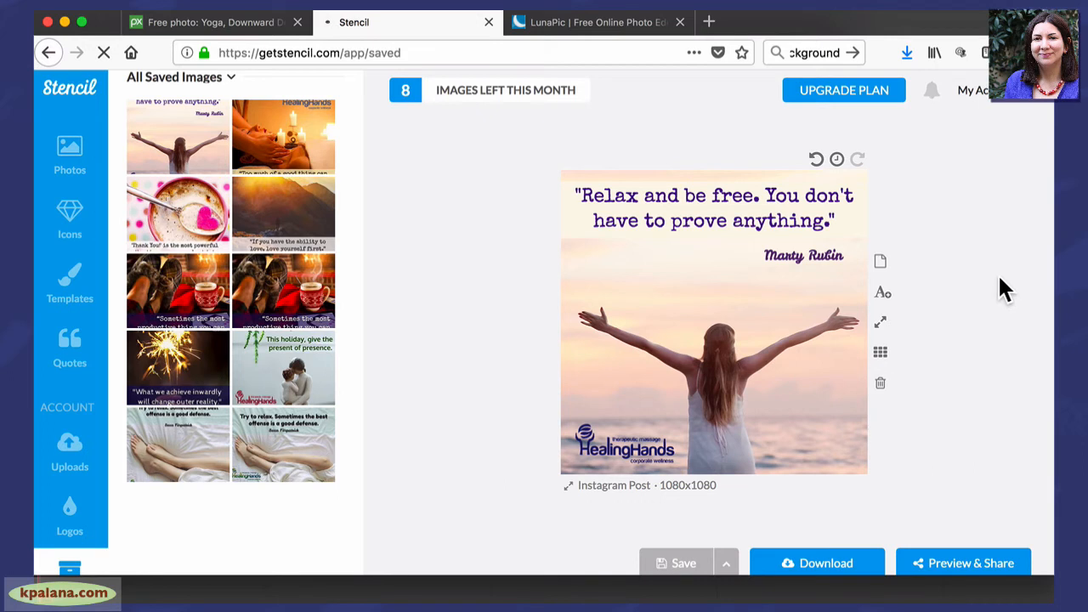
Check the image's social media preview and sharing options, and close them again.
{"action": "left_click", "coordinate": [963, 567]}
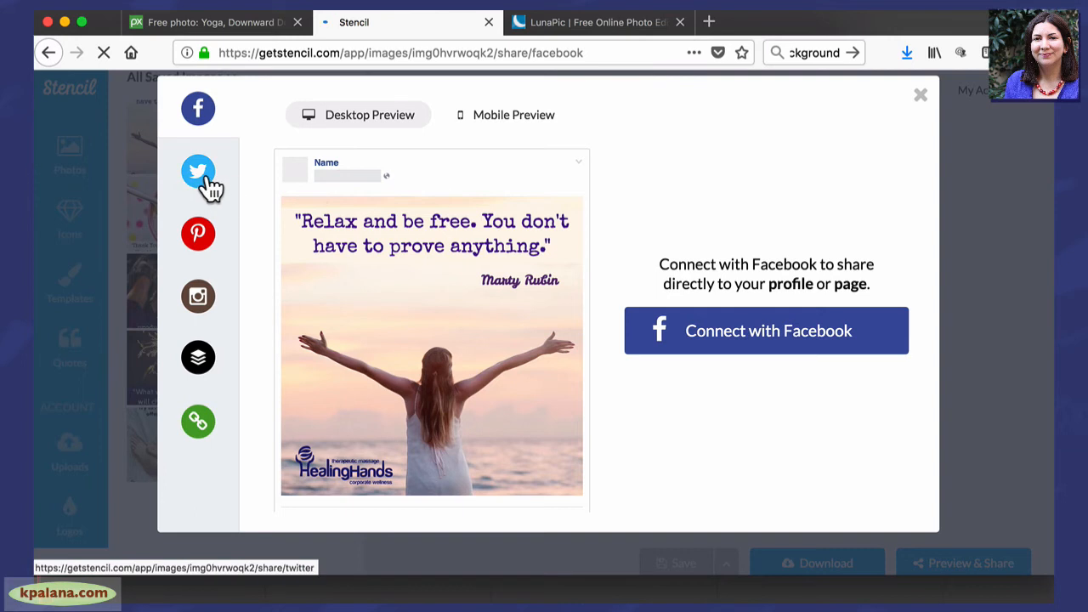
{"action": "left_click", "coordinate": [922, 97]}
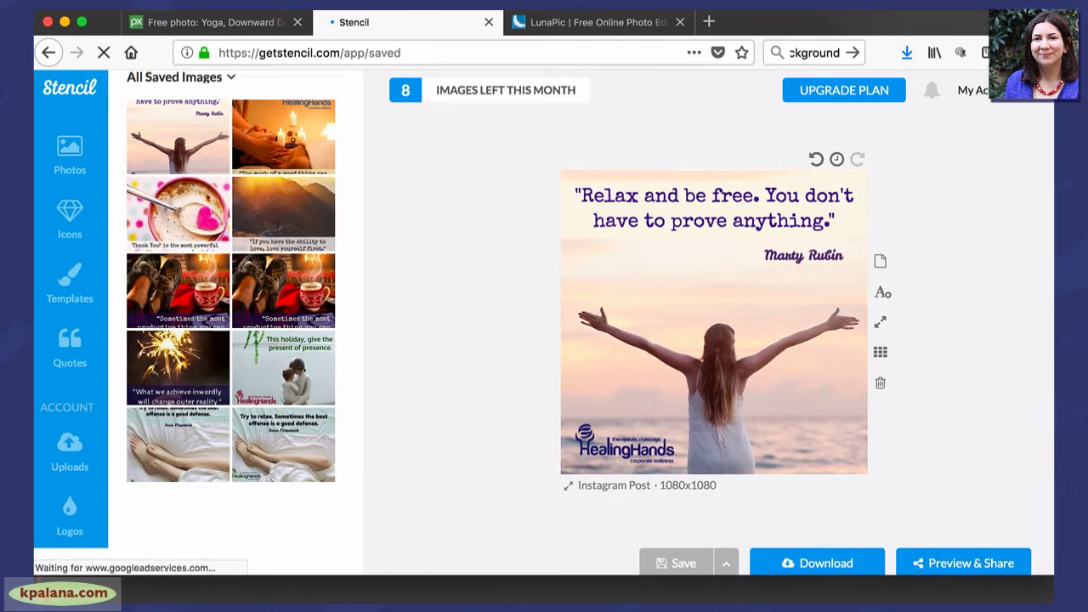
Start a blank canvas, search the stock photos for "meditation" and set the photo of the woman on a wooden platform as background.
{"action": "left_click", "coordinate": [881, 264]}
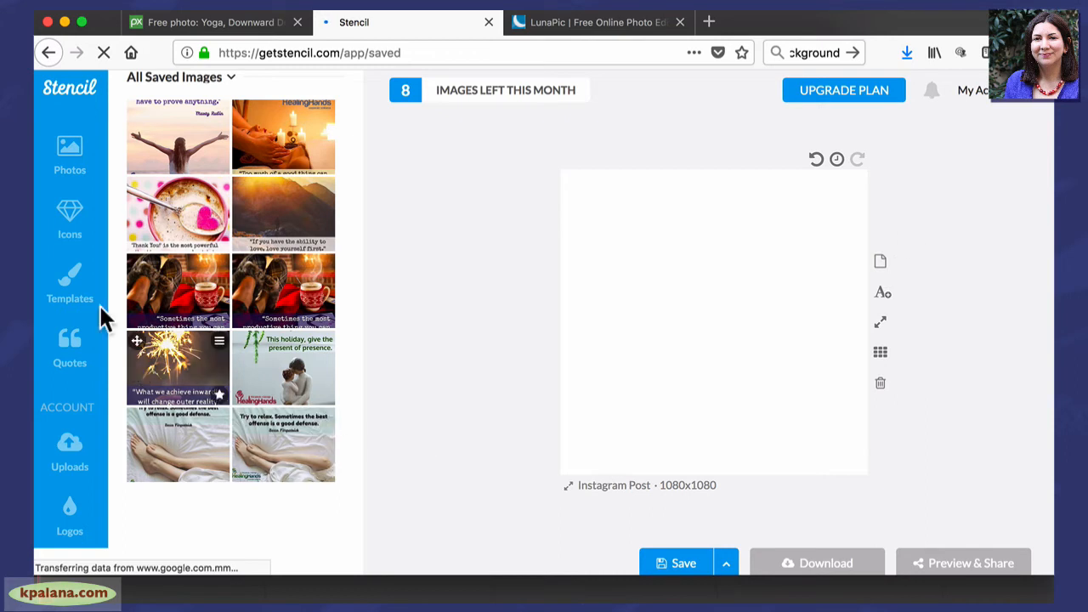
{"action": "left_click", "coordinate": [72, 153]}
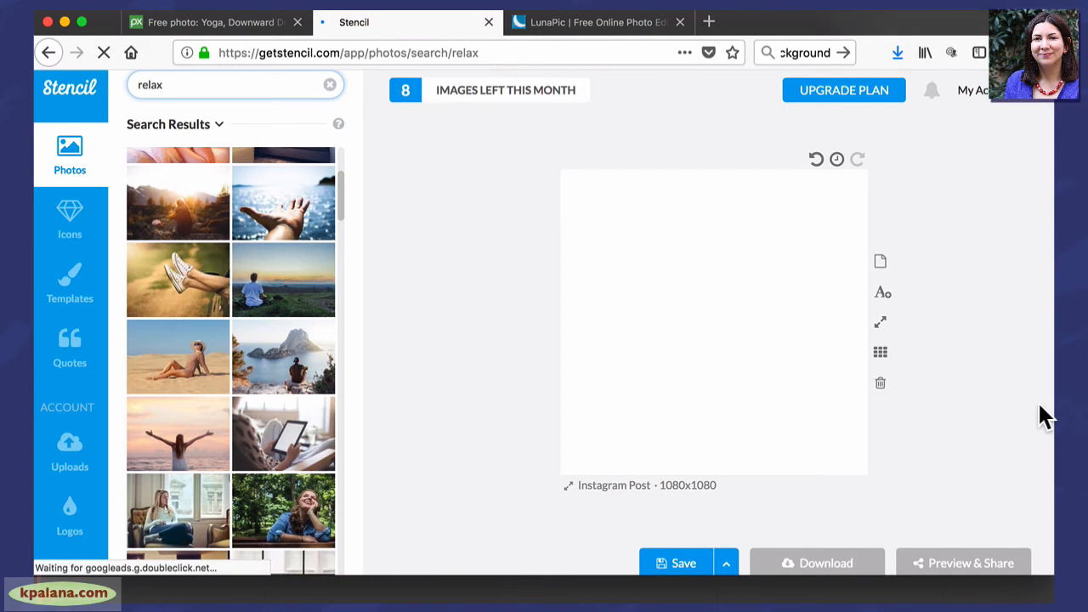
{"action": "left_click_drag", "start_coordinate": [187, 84], "coordinate": [130, 84]}
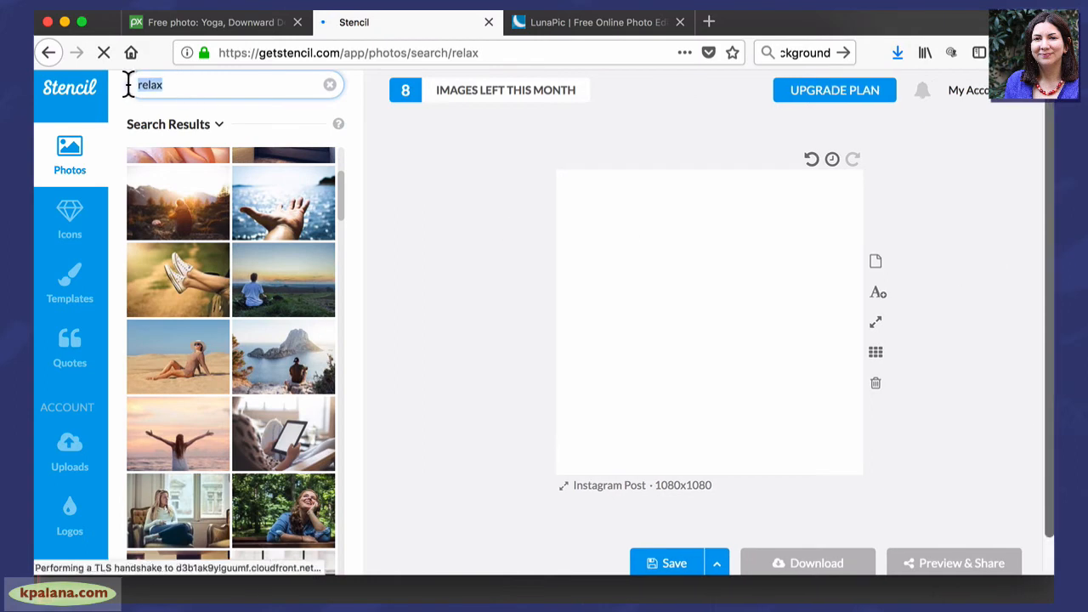
{"action": "type", "text": "meditation"}
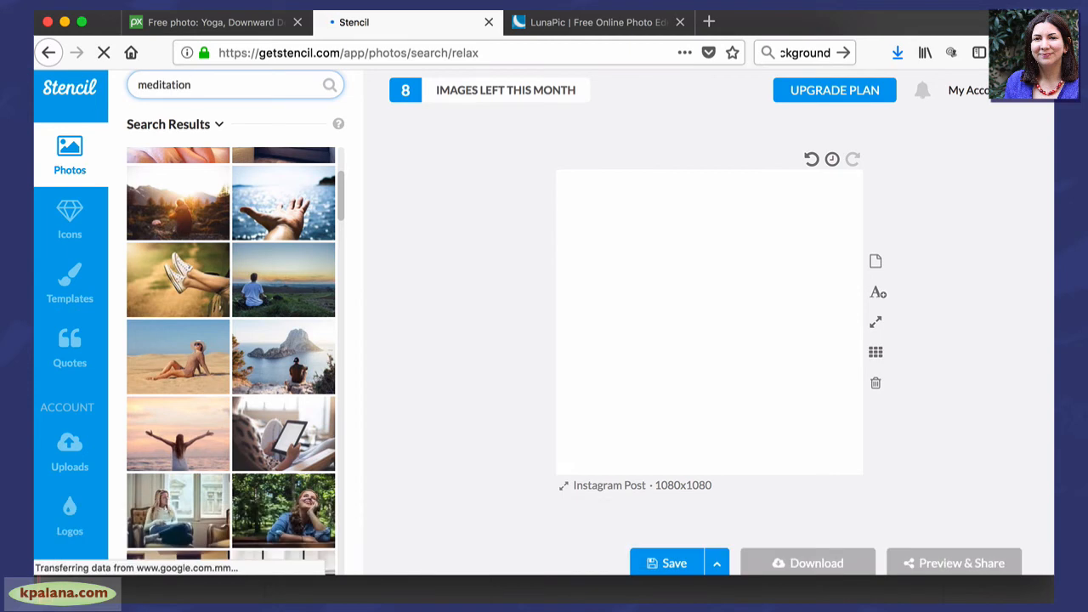
{"action": "key", "text": "Return"}
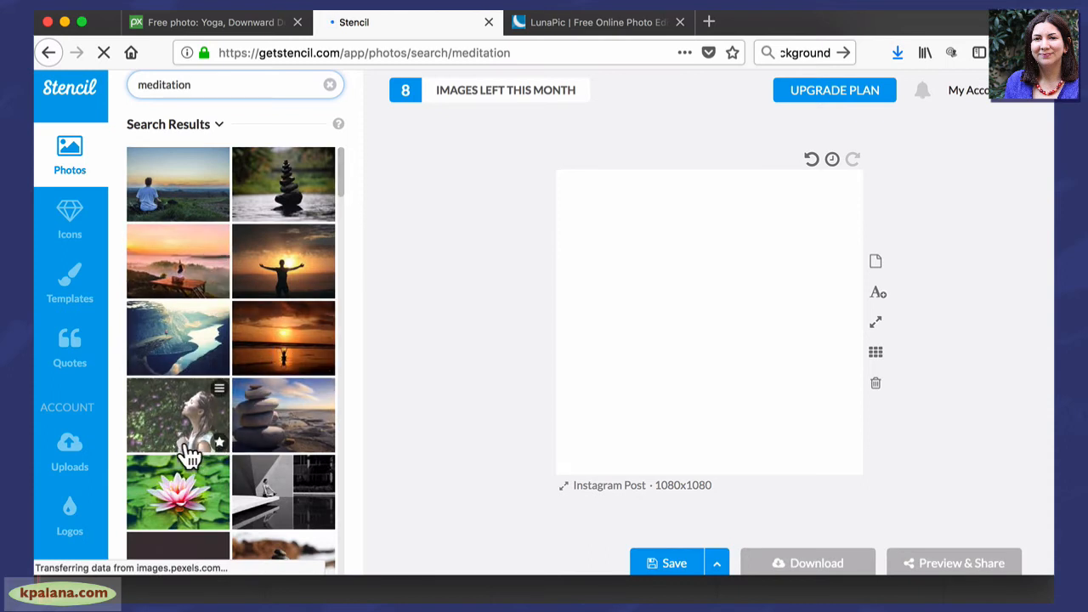
{"action": "left_click", "coordinate": [188, 277]}
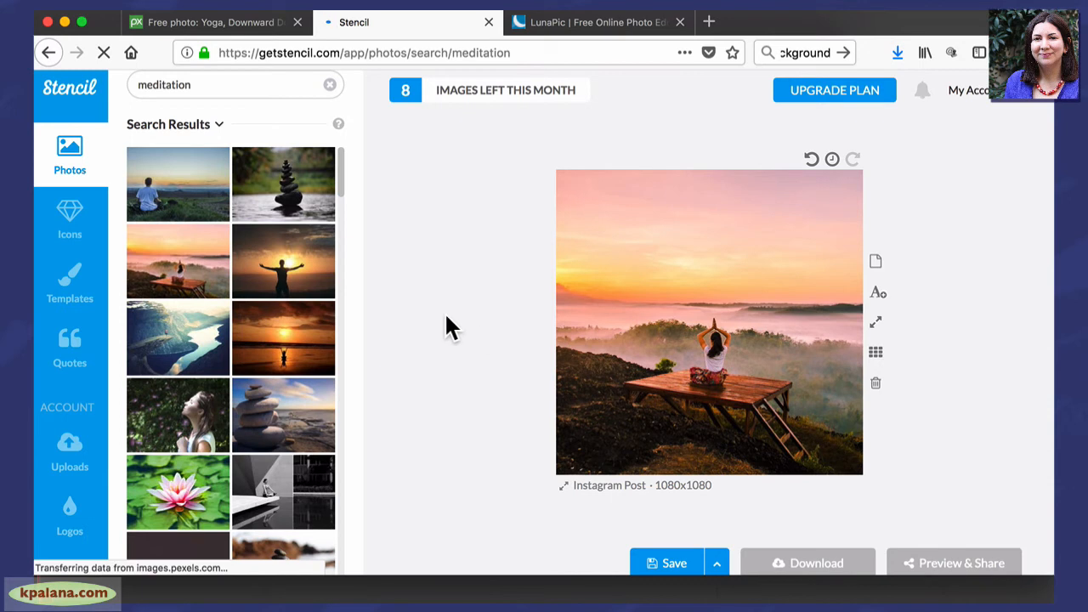
{"action": "left_click", "coordinate": [705, 272]}
{"action": "double_click", "coordinate": [707, 273]}
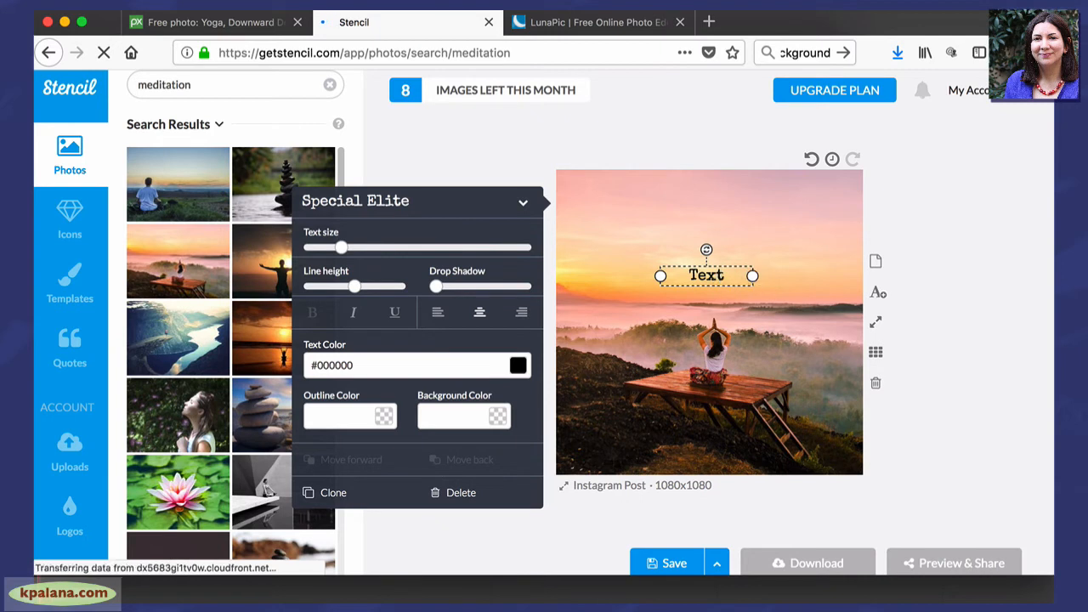
{"action": "key", "text": "BackSpace"}
Try the 1977 filter on the background photo and apply the Lork Kelvin filter instead.
{"action": "left_click", "coordinate": [725, 264]}
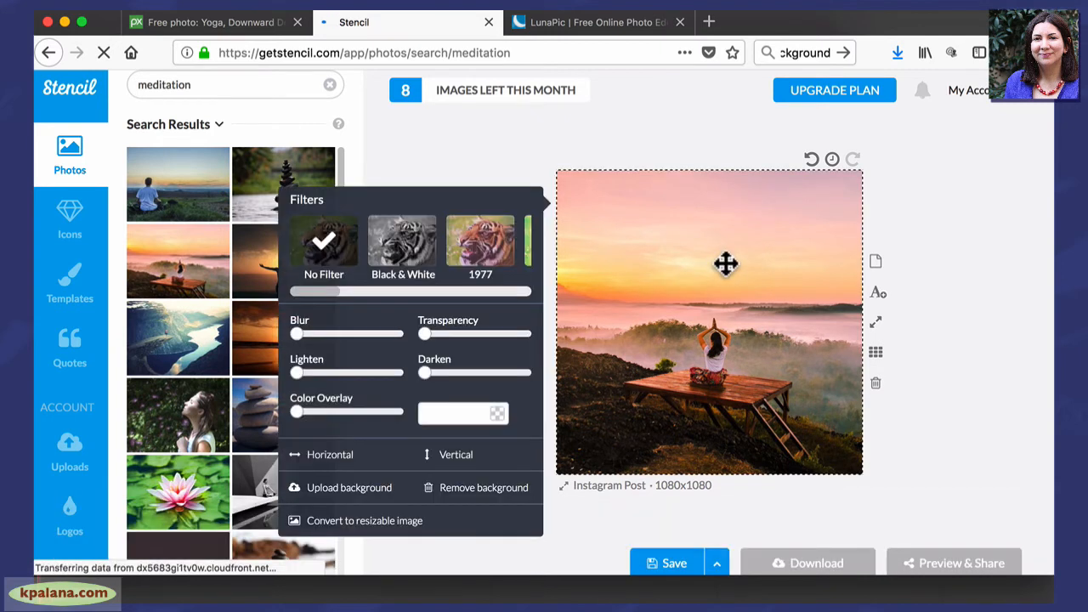
{"action": "left_click", "coordinate": [480, 251]}
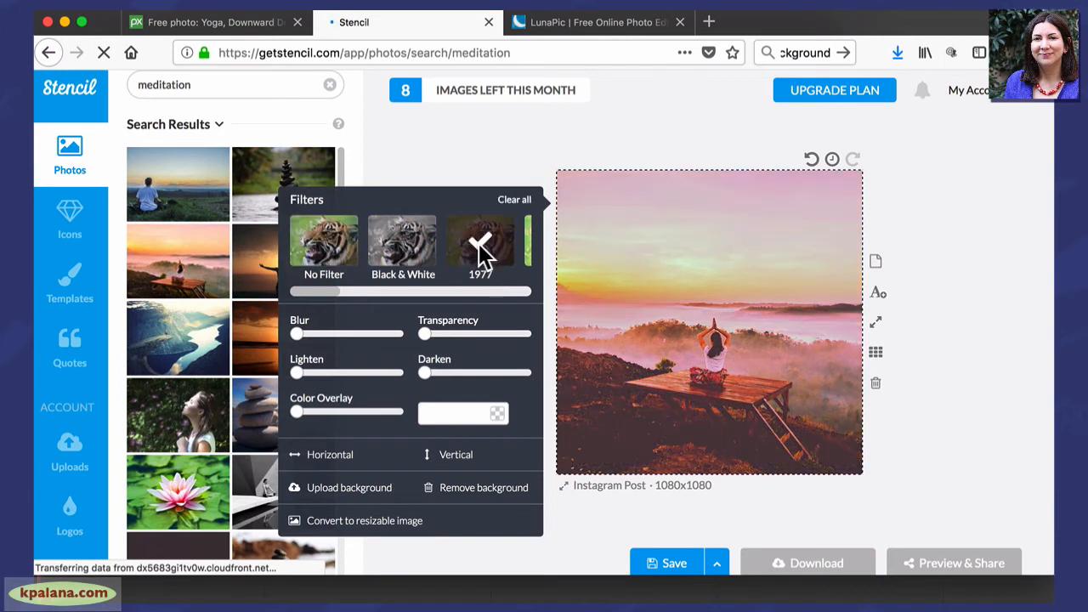
{"action": "left_click_drag", "start_coordinate": [320, 293], "coordinate": [387, 292]}
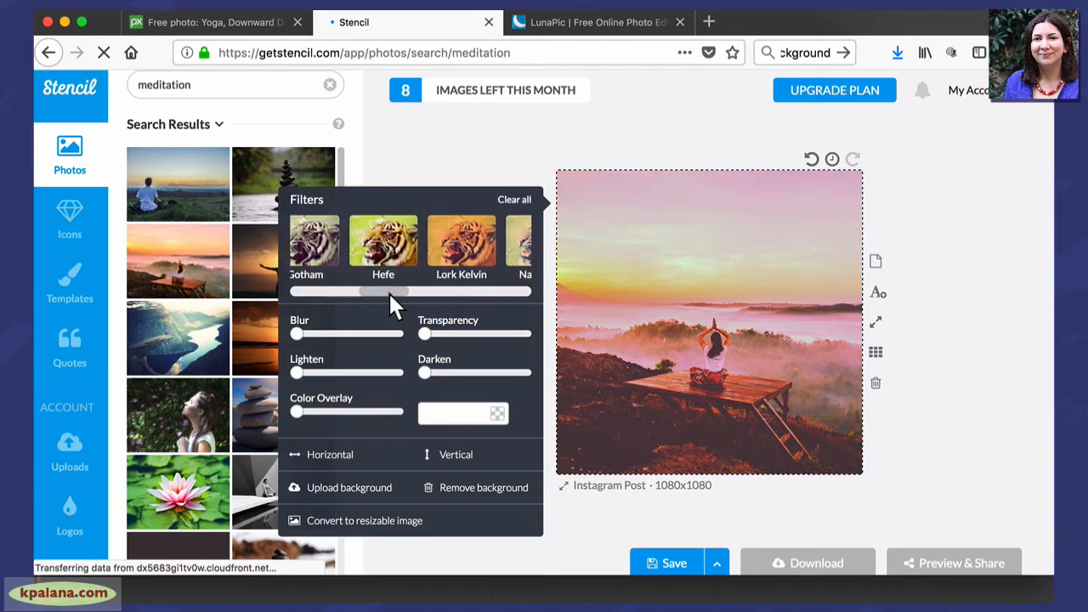
{"action": "left_click", "coordinate": [436, 252]}
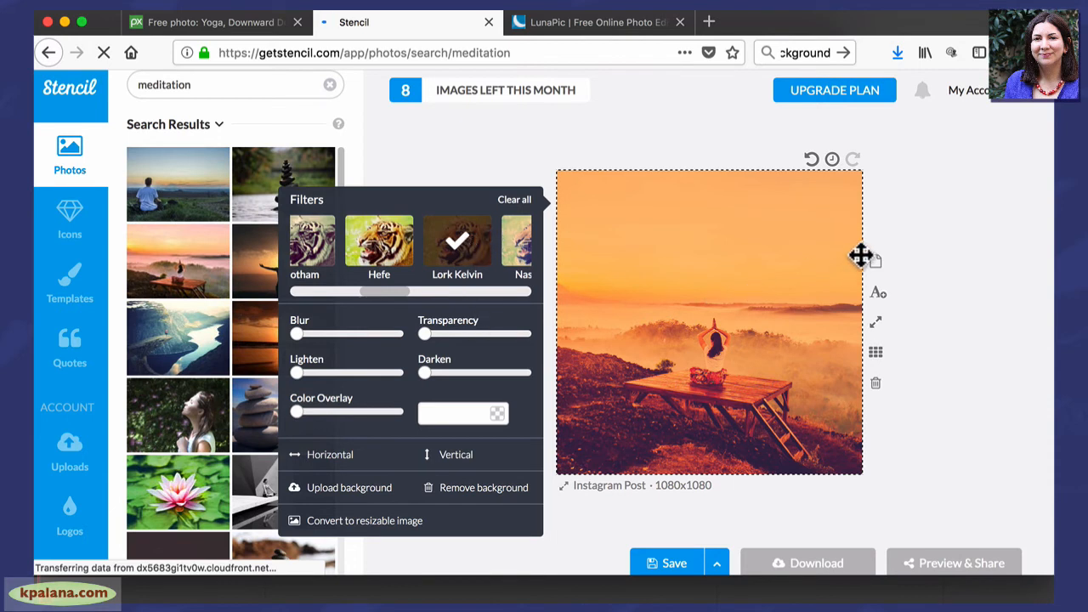
{"action": "mouse_move", "coordinate": [387, 294]}
{"action": "left_mouse_down"}
{"action": "mouse_move", "coordinate": [370, 295]}
{"action": "mouse_move", "coordinate": [397, 297]}
{"action": "left_mouse_up"}
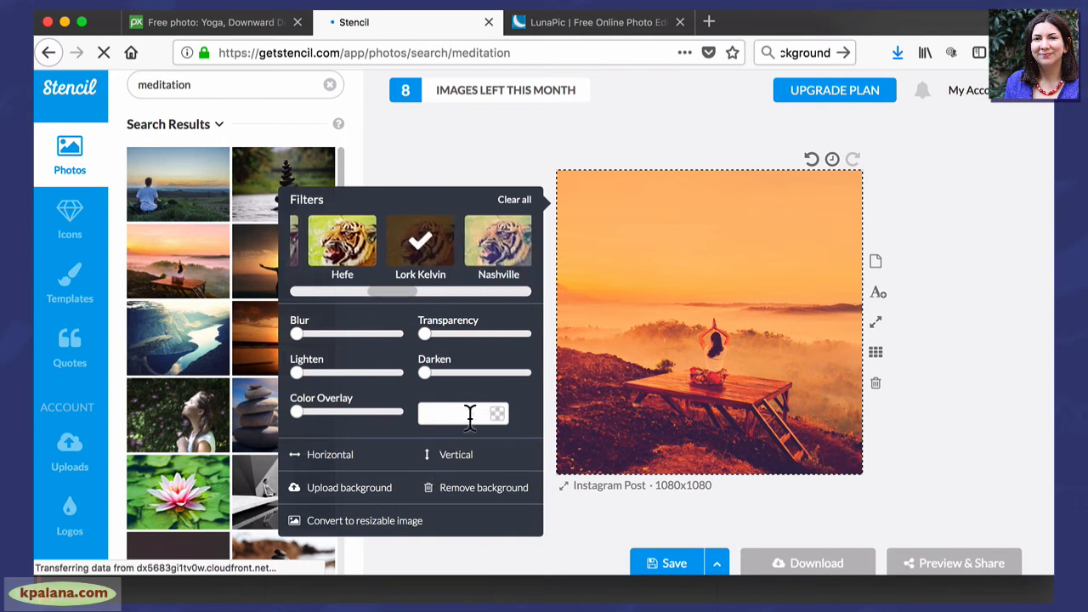
Try the lighten and transparency adjustments on the background photo and deselect it.
{"action": "mouse_move", "coordinate": [298, 372]}
{"action": "left_mouse_down"}
{"action": "mouse_move", "coordinate": [324, 378]}
{"action": "mouse_move", "coordinate": [294, 372]}
{"action": "left_mouse_up"}
{"action": "mouse_move", "coordinate": [432, 336]}
{"action": "left_mouse_down"}
{"action": "mouse_move", "coordinate": [460, 336]}
{"action": "mouse_move", "coordinate": [425, 346]}
{"action": "left_mouse_up"}
{"action": "left_click", "coordinate": [984, 222]}
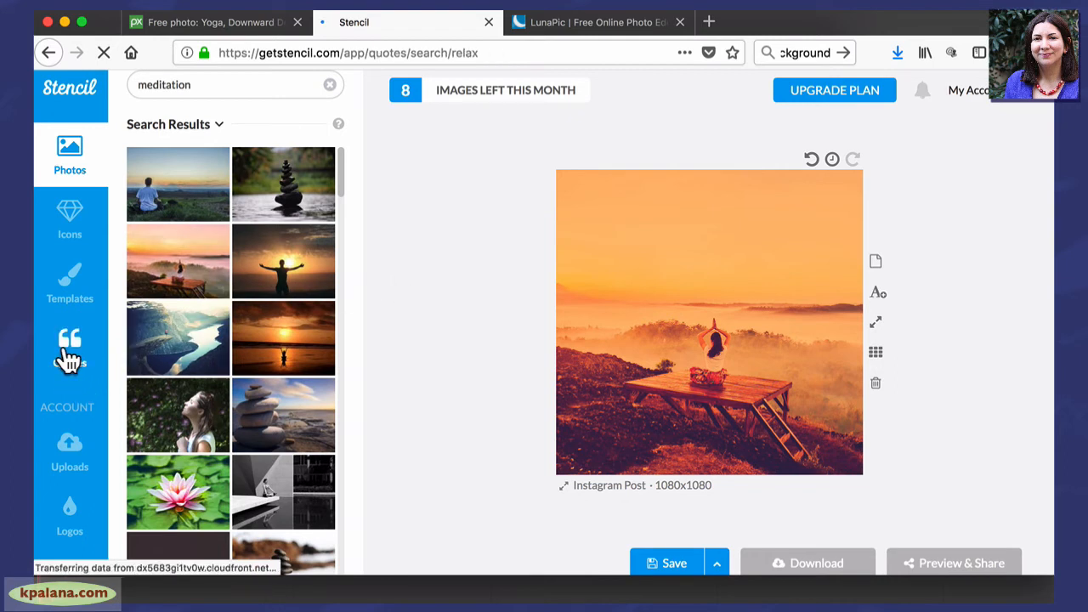
Search the quotes for "mediation" and add "Meditation is realizing and expanding your inner beauty in every direction." to the image.
{"action": "left_click", "coordinate": [68, 359]}
{"action": "double_click", "coordinate": [181, 87]}
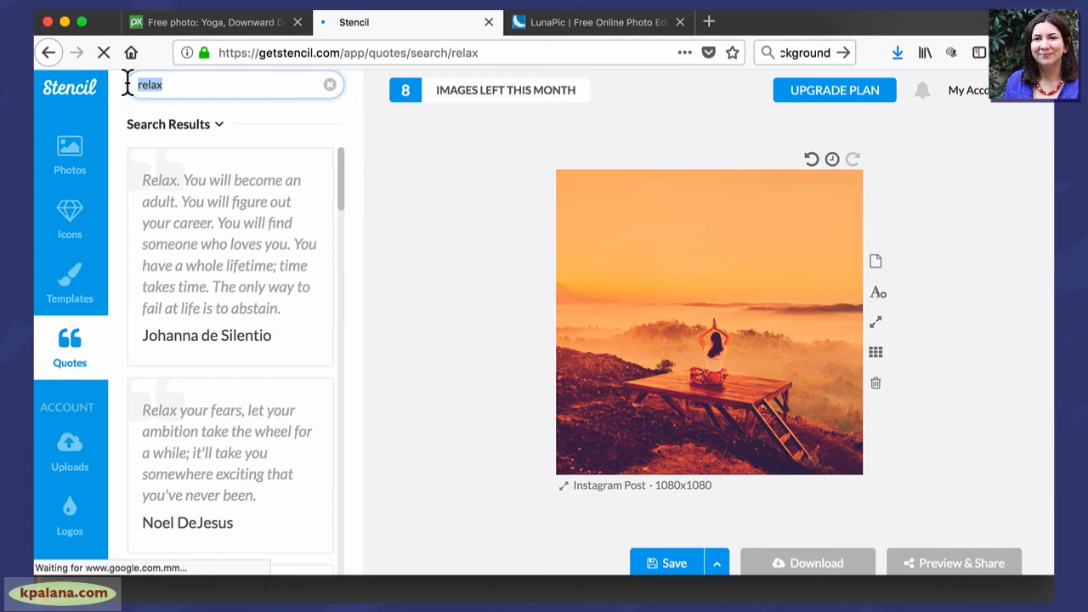
{"action": "type", "text": "mediation"}
{"action": "key", "text": "Return"}
{"action": "left_click_drag", "start_coordinate": [345, 198], "coordinate": [336, 245]}
{"action": "left_click", "coordinate": [242, 266]}
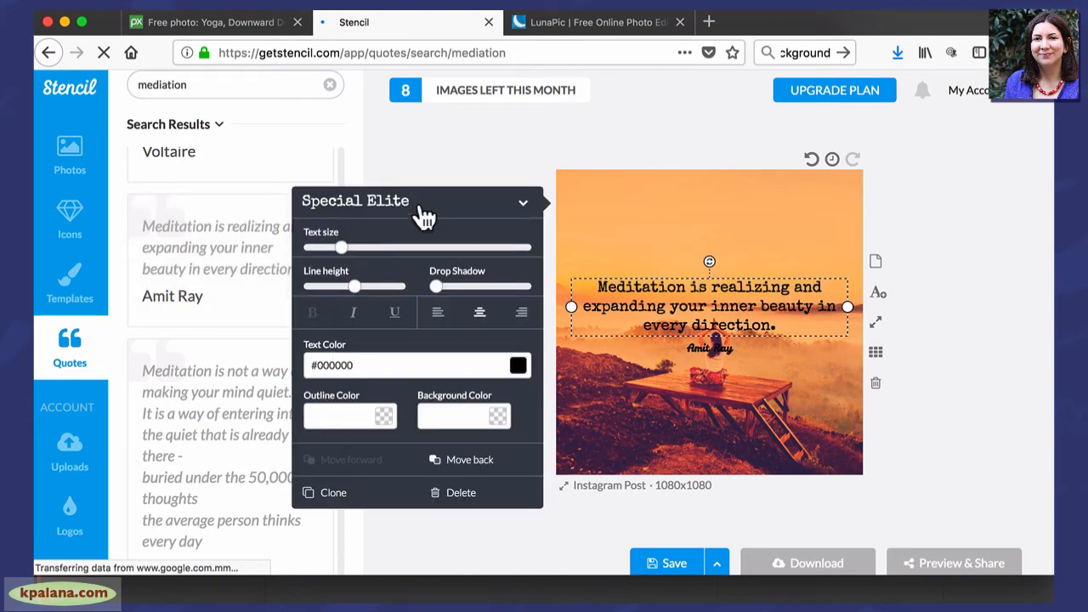
Look through the list of fonts available for the quote text.
{"action": "left_click", "coordinate": [523, 208]}
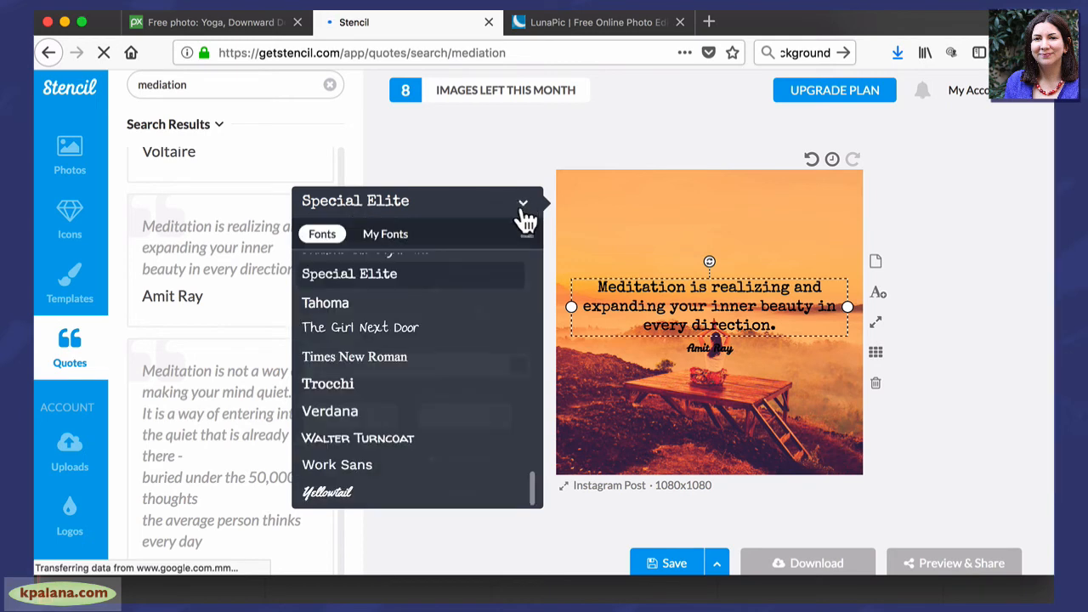
{"action": "mouse_move", "coordinate": [532, 494]}
{"action": "left_mouse_down"}
{"action": "mouse_move", "coordinate": [528, 270]}
{"action": "mouse_move", "coordinate": [532, 510]}
{"action": "left_mouse_up"}
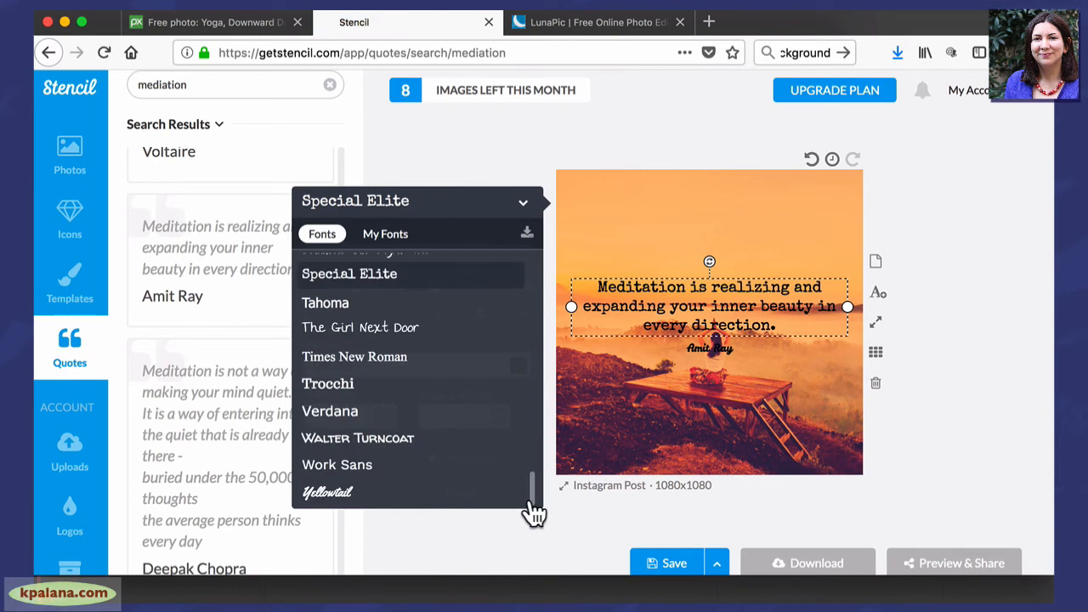
{"action": "left_click", "coordinate": [502, 156]}
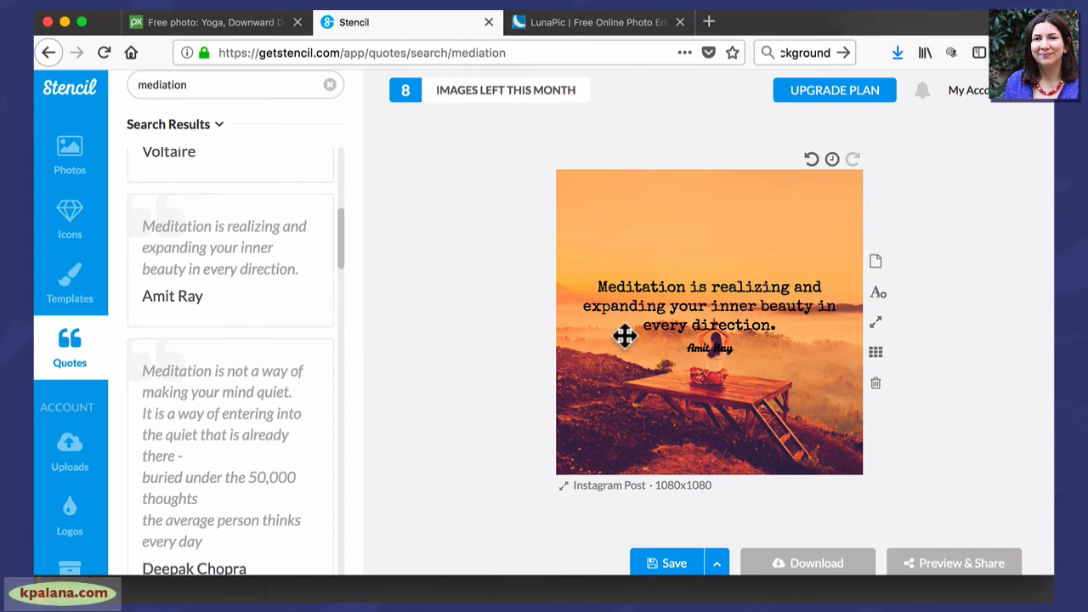
Left-align the quote text after trying right alignment, and make the text slightly larger.
{"action": "left_click", "coordinate": [745, 297]}
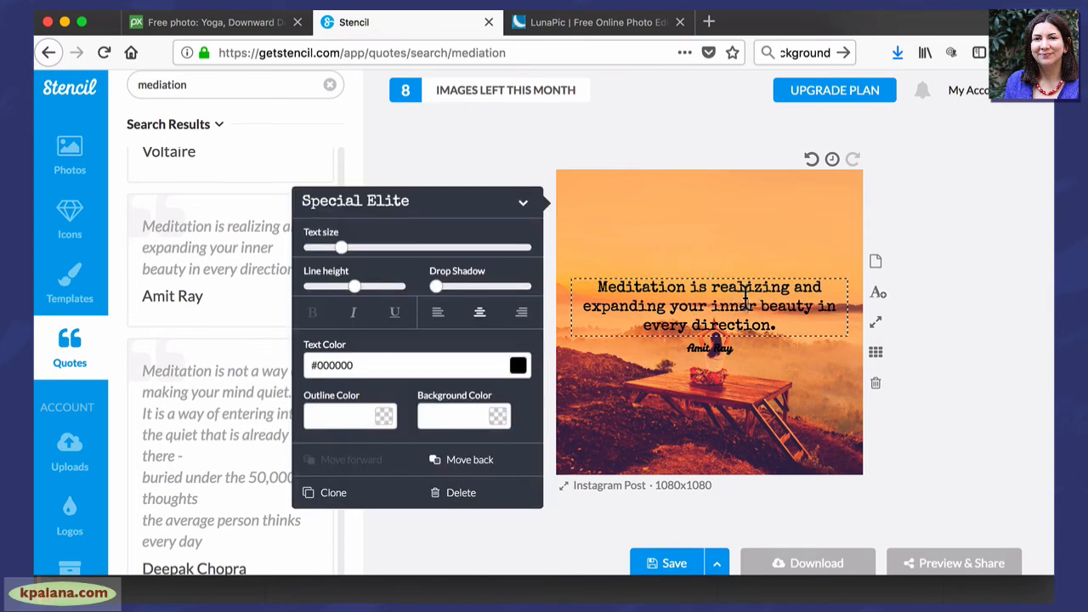
{"action": "left_click", "coordinate": [439, 317]}
{"action": "left_click", "coordinate": [521, 316]}
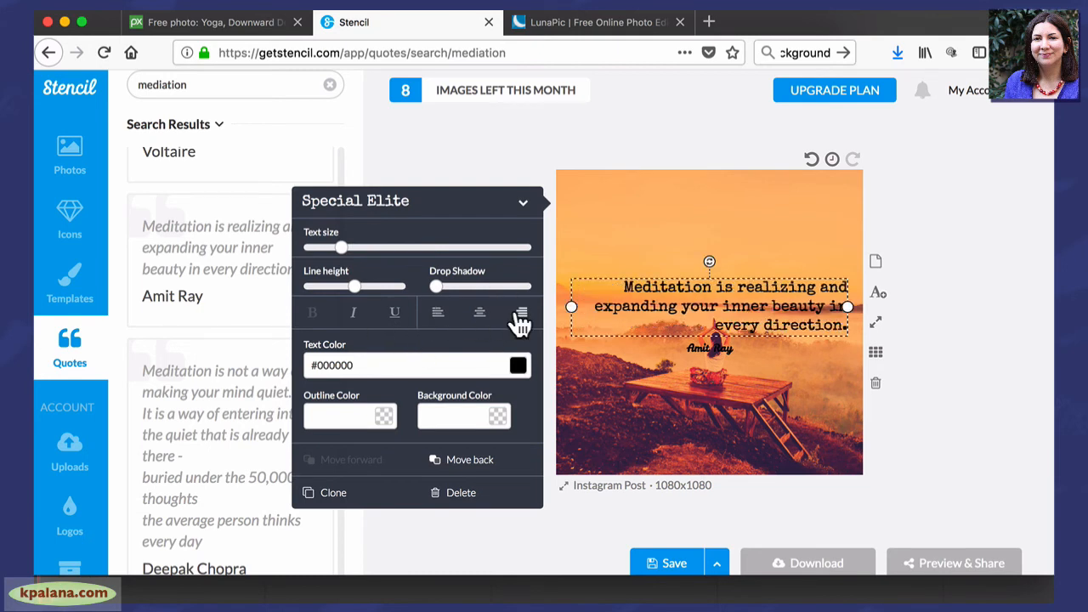
{"action": "left_click", "coordinate": [438, 314]}
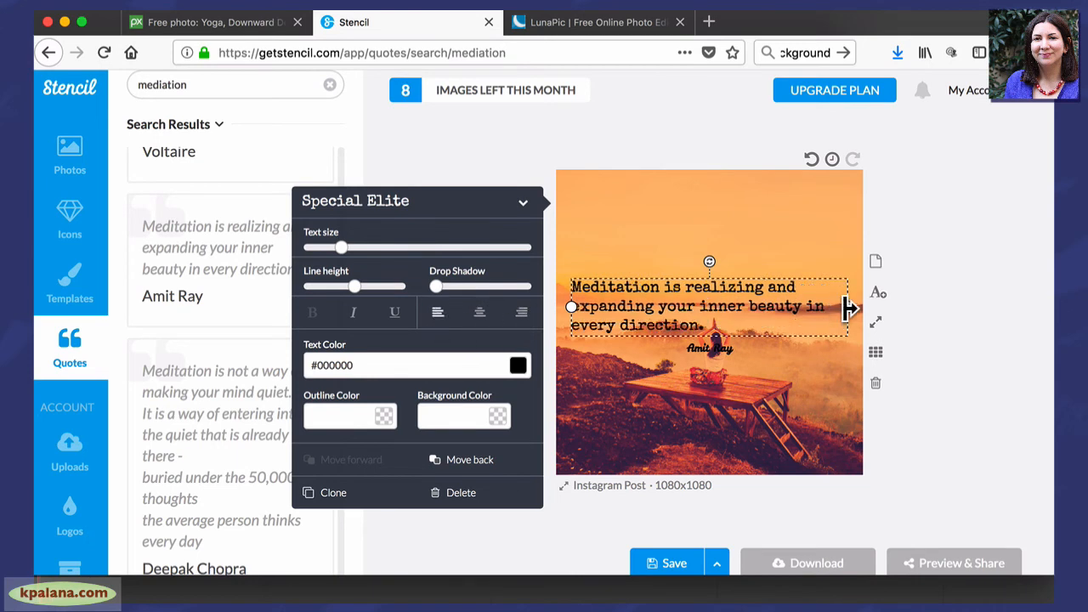
{"action": "left_click_drag", "start_coordinate": [342, 253], "coordinate": [358, 253]}
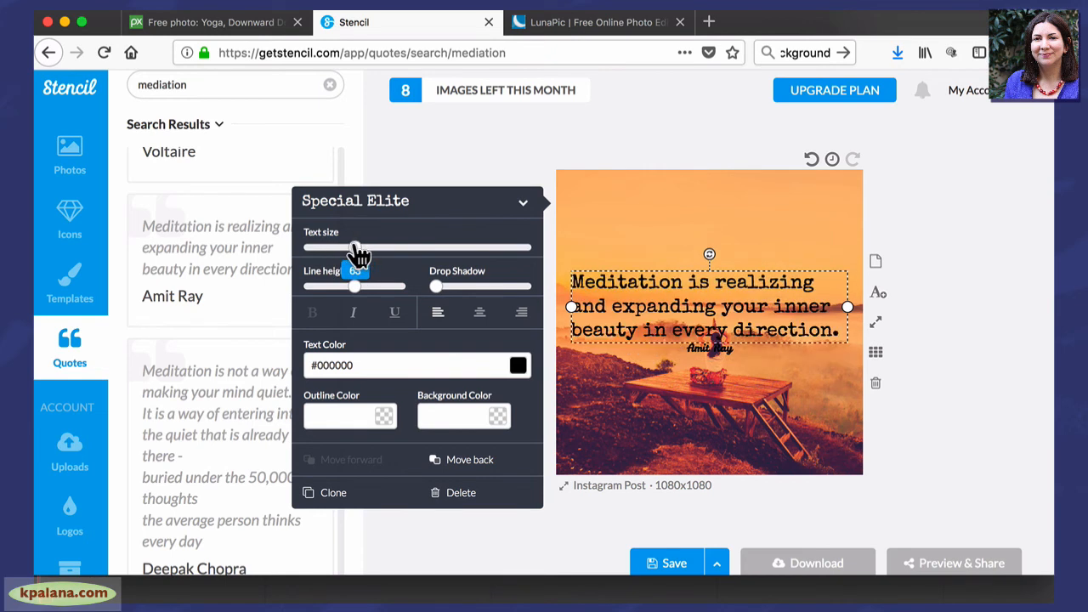
Try the quote over the lower part of the photo and place it in the sky area at the image's upper edge.
{"action": "left_click_drag", "start_coordinate": [670, 295], "coordinate": [672, 207]}
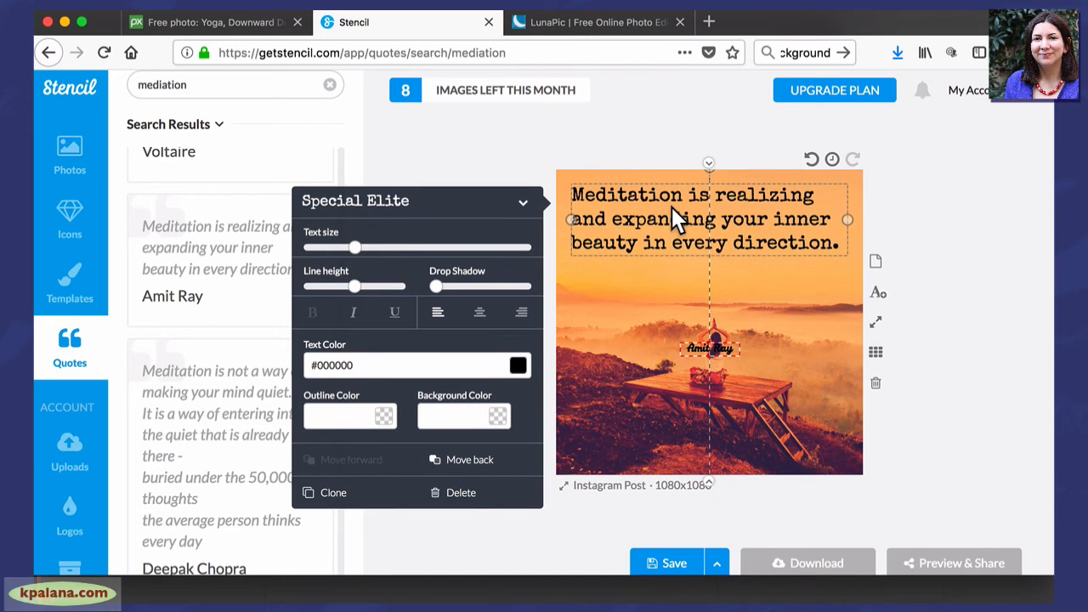
{"action": "left_click_drag", "start_coordinate": [663, 364], "coordinate": [670, 426]}
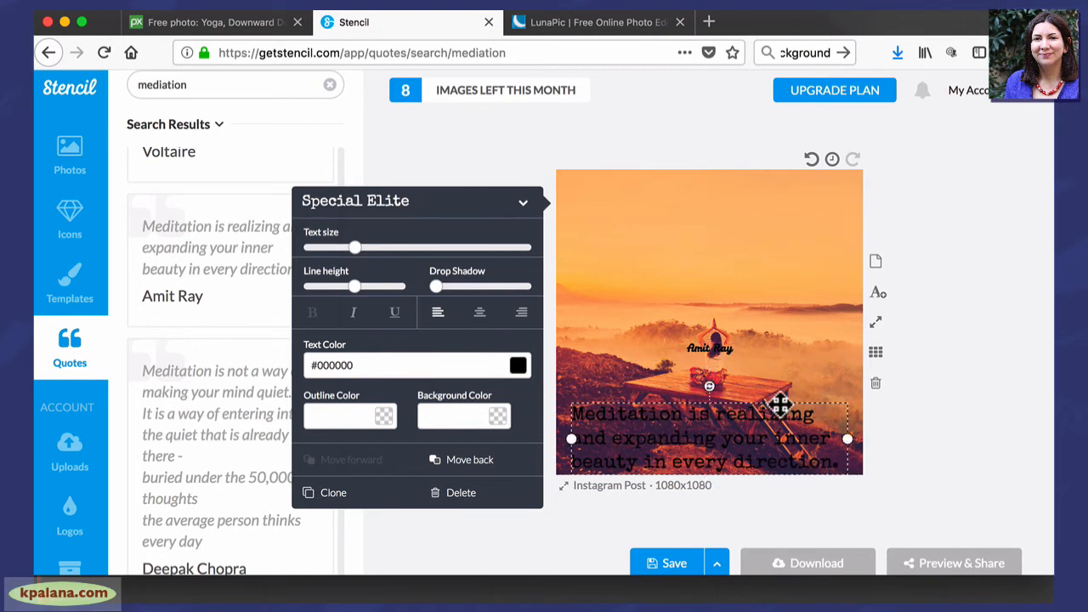
{"action": "left_click_drag", "start_coordinate": [727, 429], "coordinate": [729, 201]}
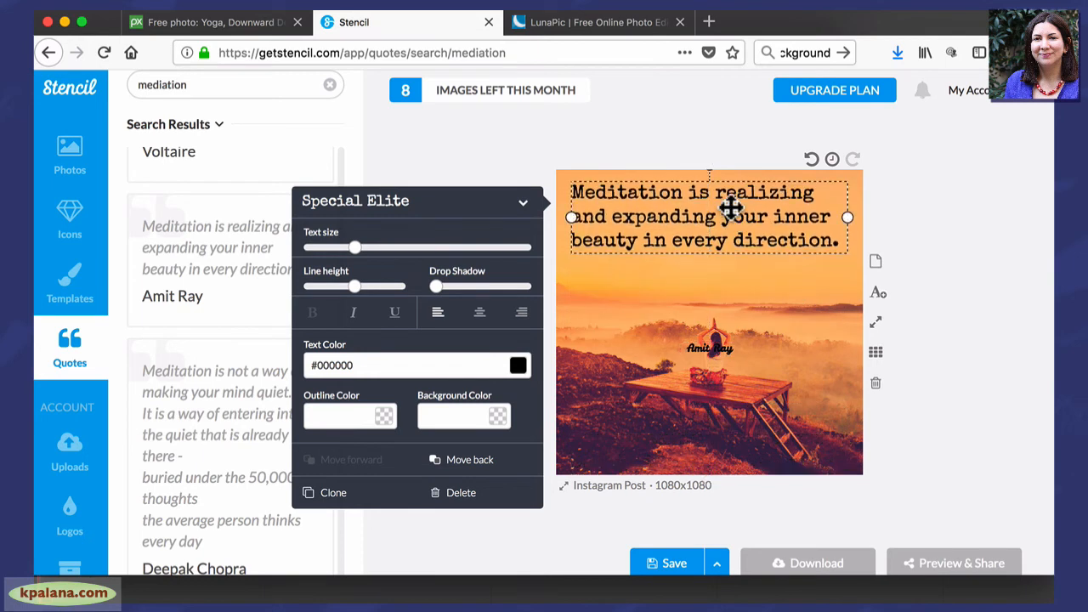
Give the quote text a semi-transparent light beige background in #f5e0c9.
{"action": "left_click", "coordinate": [469, 416]}
{"action": "left_click", "coordinate": [486, 538]}
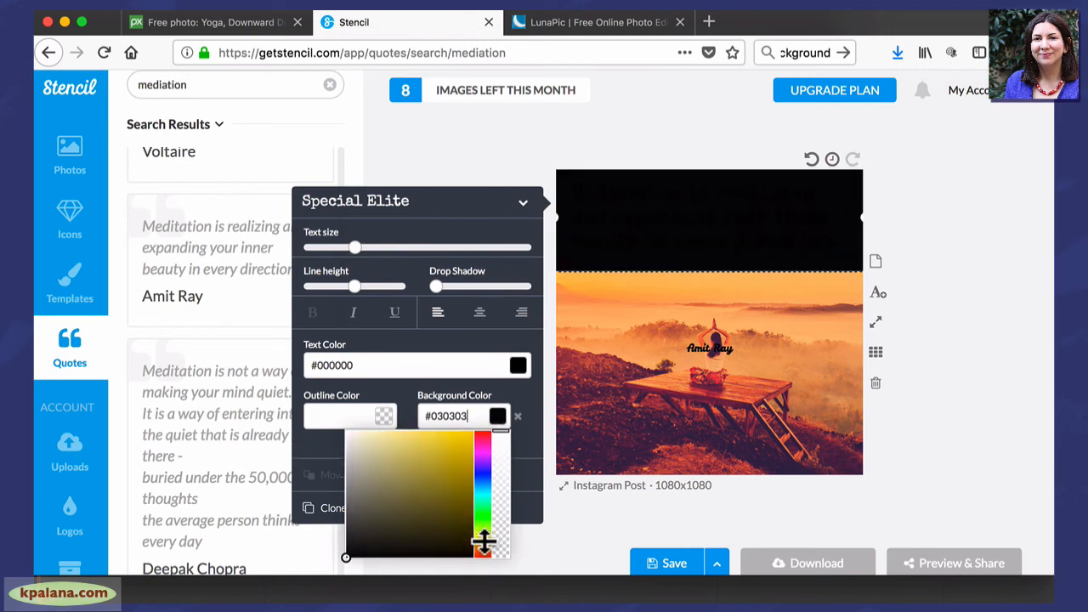
{"action": "left_click", "coordinate": [368, 438]}
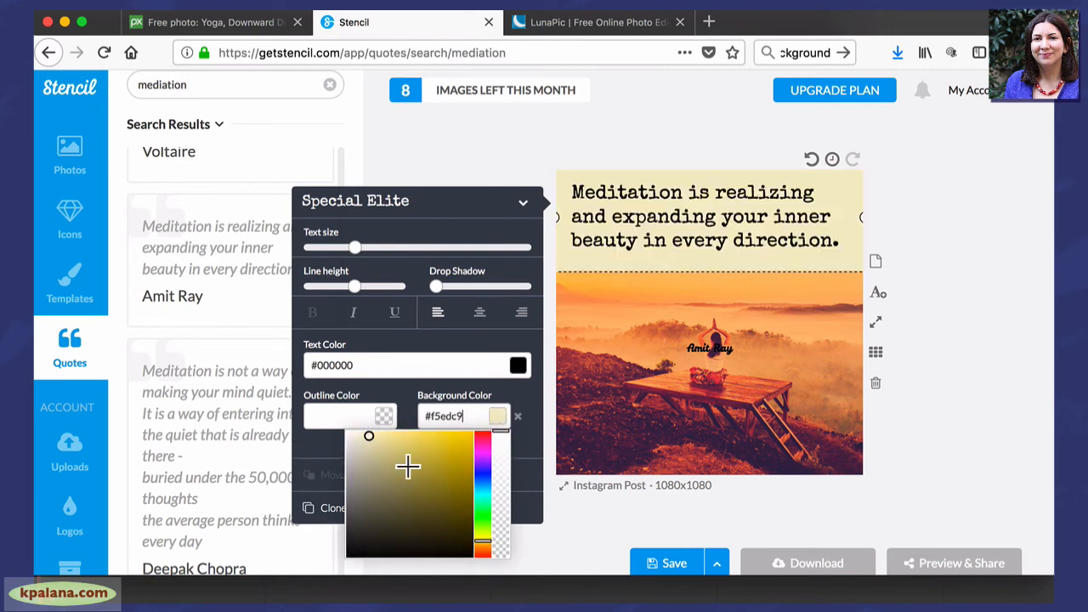
{"action": "left_click", "coordinate": [483, 547]}
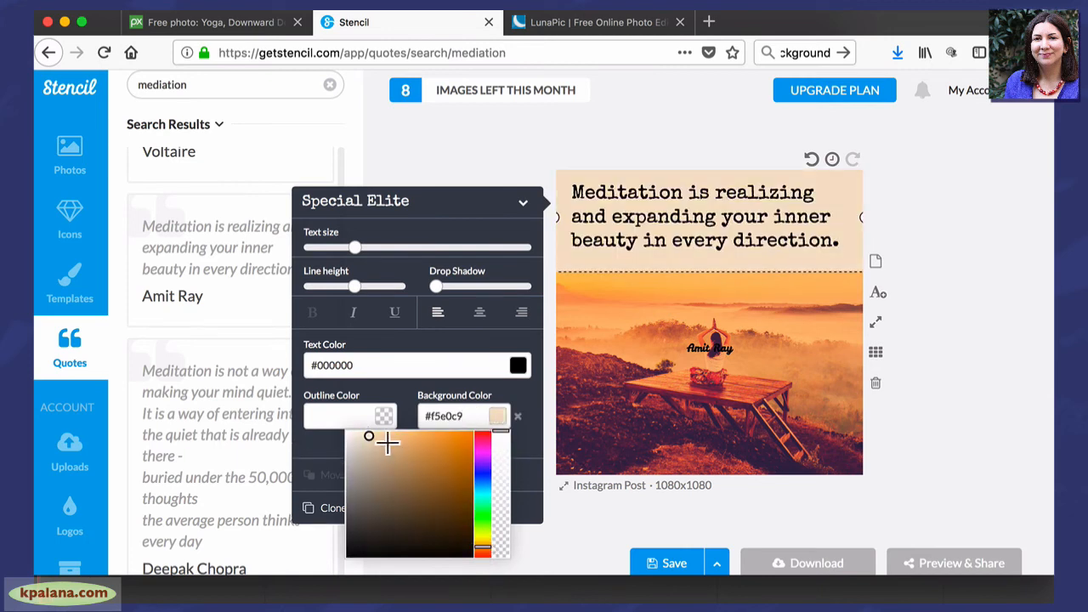
{"action": "left_click_drag", "start_coordinate": [501, 432], "coordinate": [500, 489]}
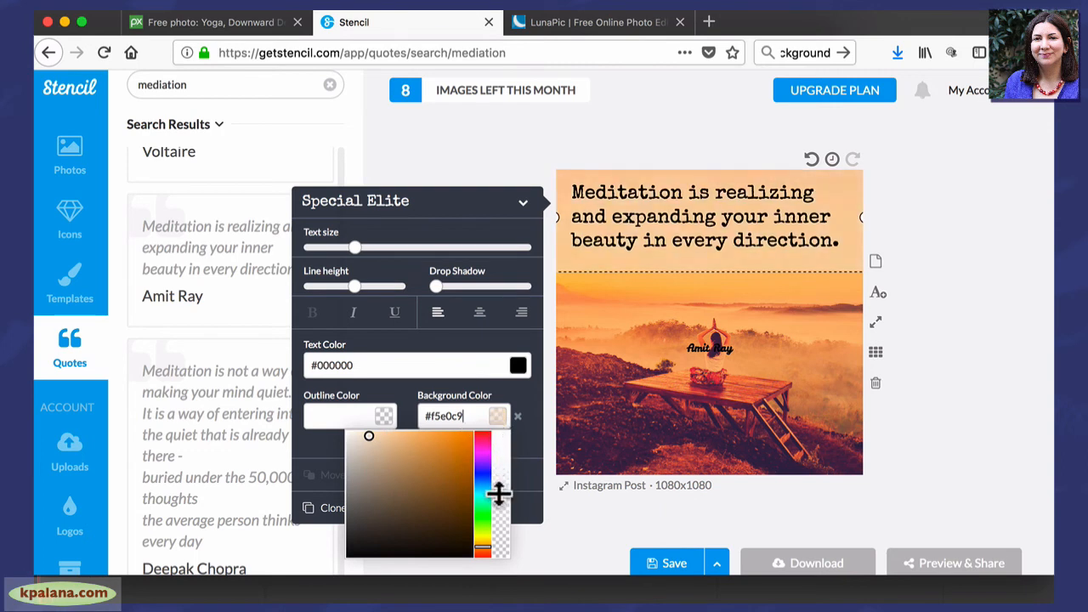
Extend the quote text's beige background band to the full width of the image.
{"action": "left_click", "coordinate": [987, 249]}
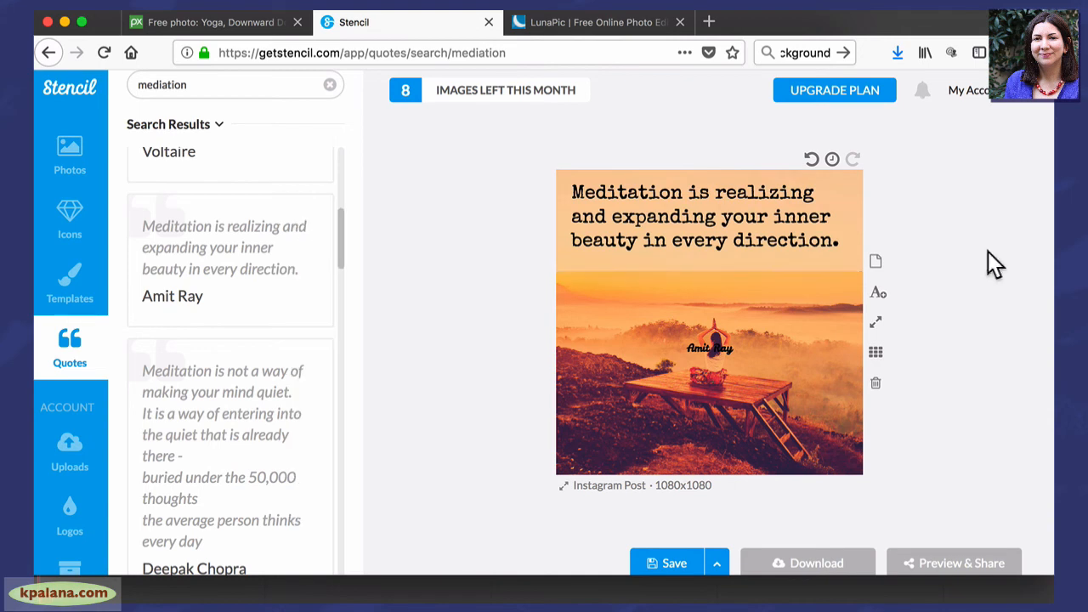
{"action": "left_click", "coordinate": [762, 231]}
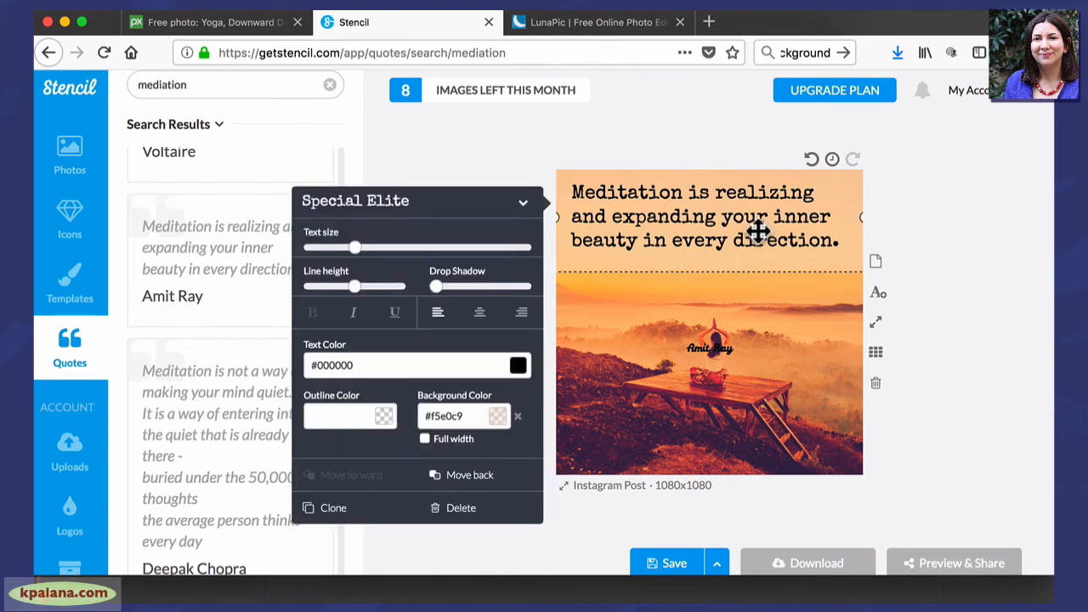
{"action": "left_click", "coordinate": [424, 439]}
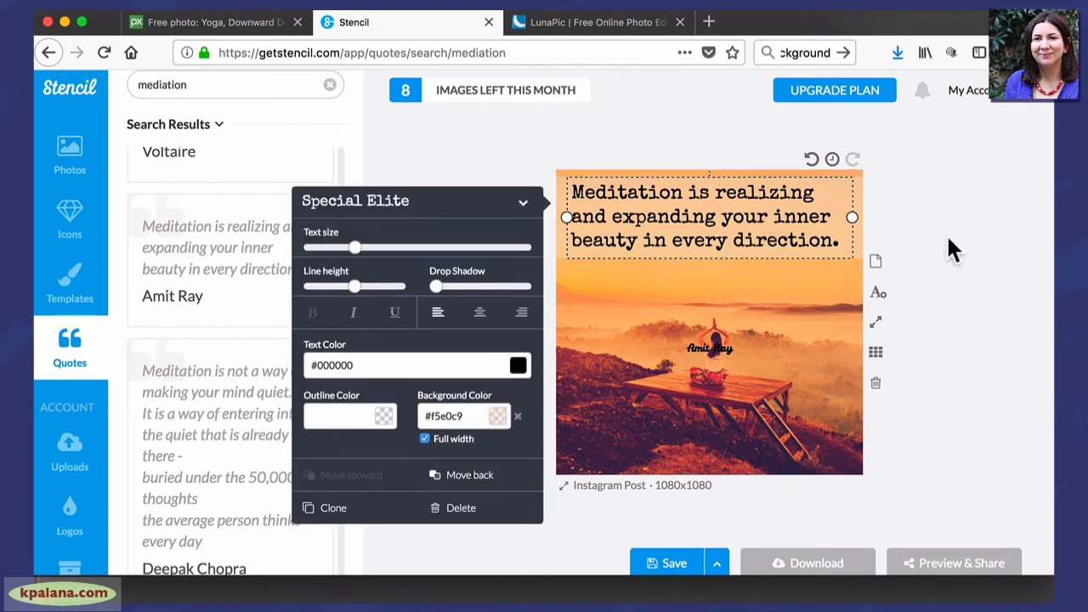
{"action": "left_click", "coordinate": [1017, 236]}
Nudge the quote slightly higher, leaving a thin strip of sky above its background band.
{"action": "left_click", "coordinate": [736, 213]}
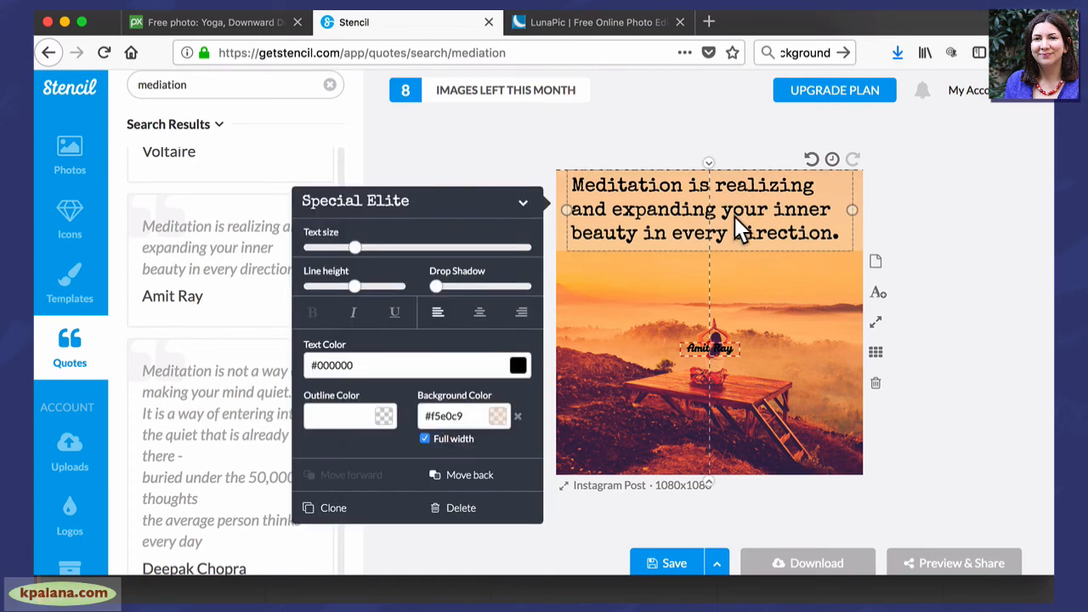
{"action": "left_click_drag", "start_coordinate": [733, 217], "coordinate": [733, 220]}
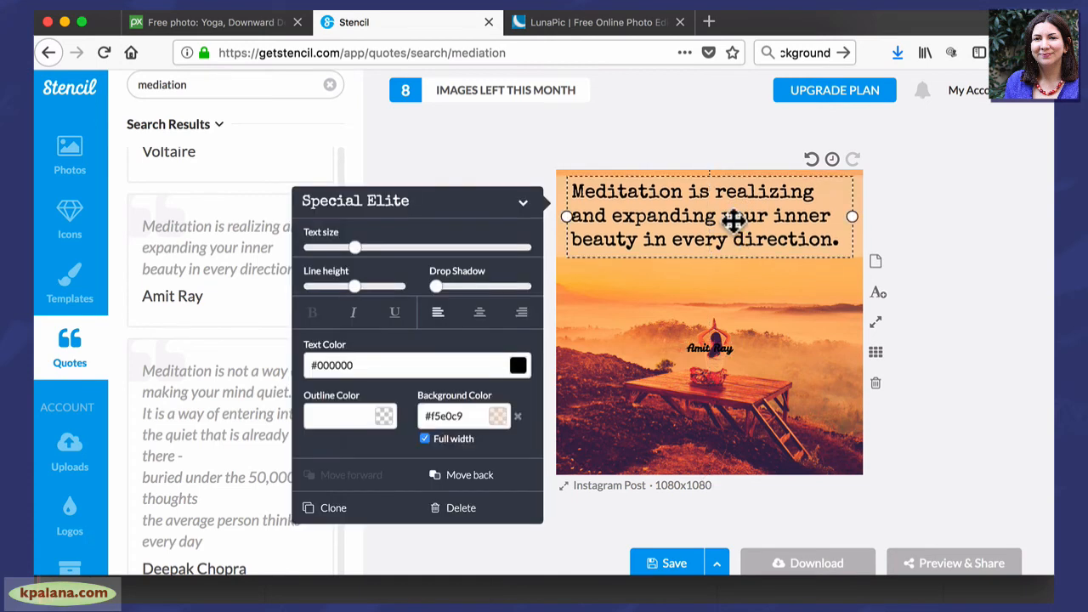
{"action": "key", "text": "Up"}
{"action": "key", "text": "Up"}
{"action": "key", "text": "Up"}
{"action": "left_click", "coordinate": [969, 208]}
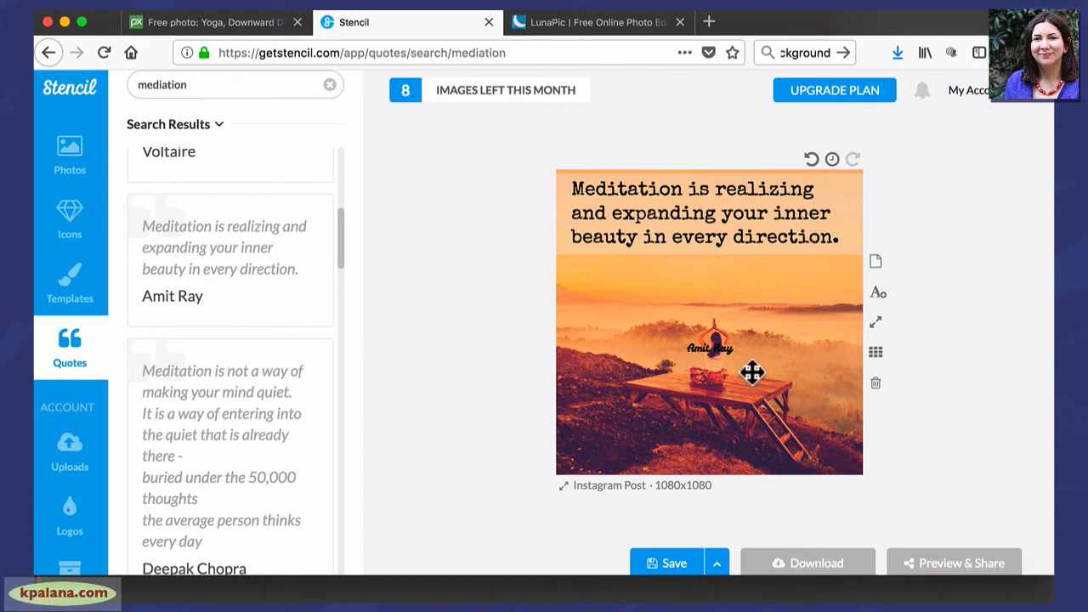
Move the author's name from the middle of the photo to just below the right end of the quote.
{"action": "left_click_drag", "start_coordinate": [725, 350], "coordinate": [757, 328]}
{"action": "left_click_drag", "start_coordinate": [798, 275], "coordinate": [838, 264]}
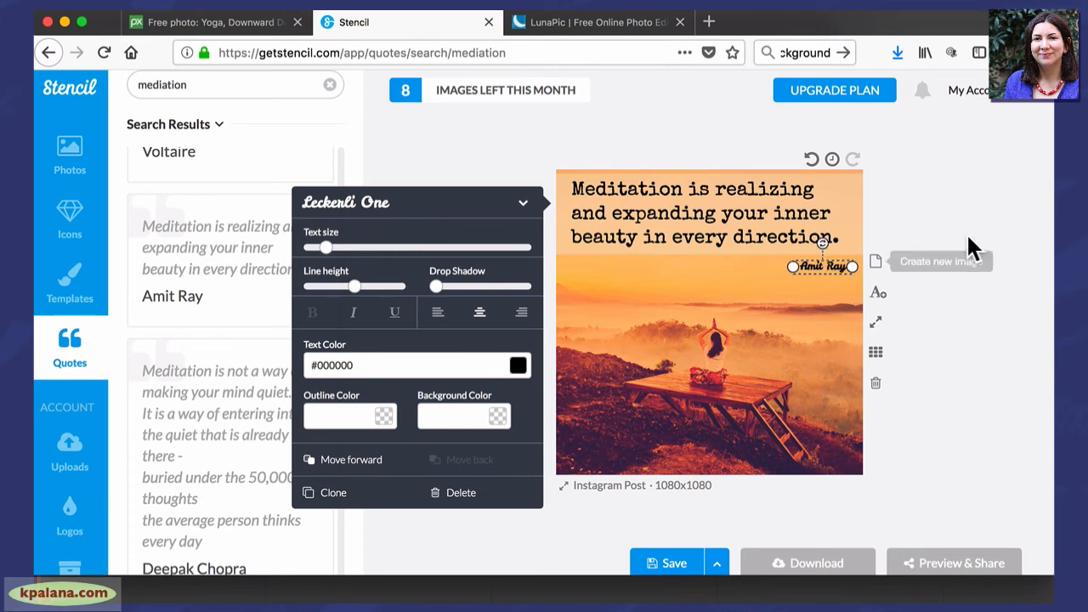
{"action": "left_click", "coordinate": [995, 247]}
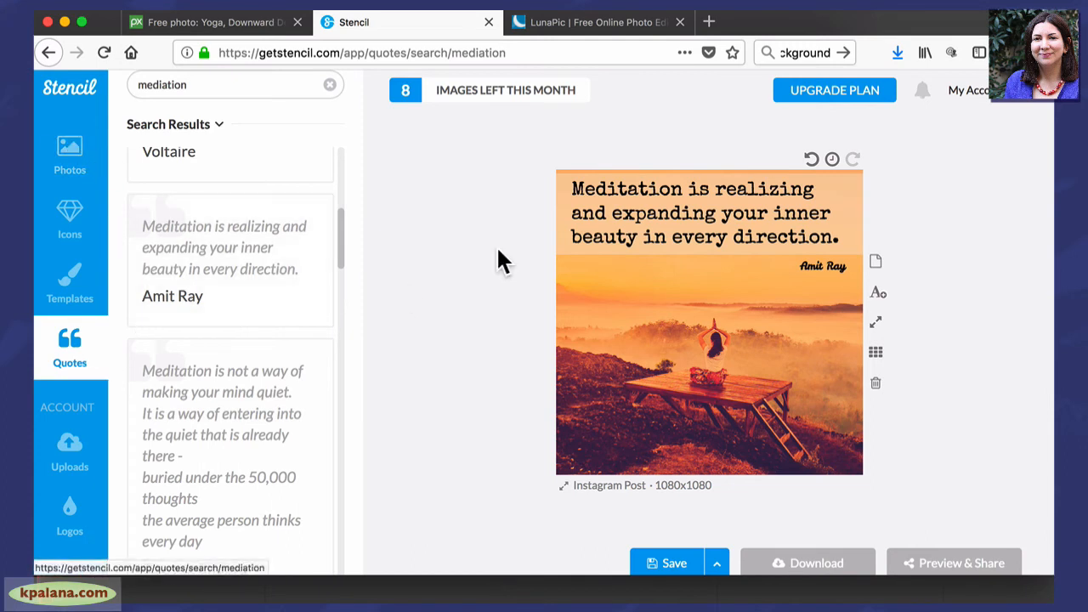
Enclose the quote text in double quotation marks.
{"action": "left_click", "coordinate": [571, 193]}
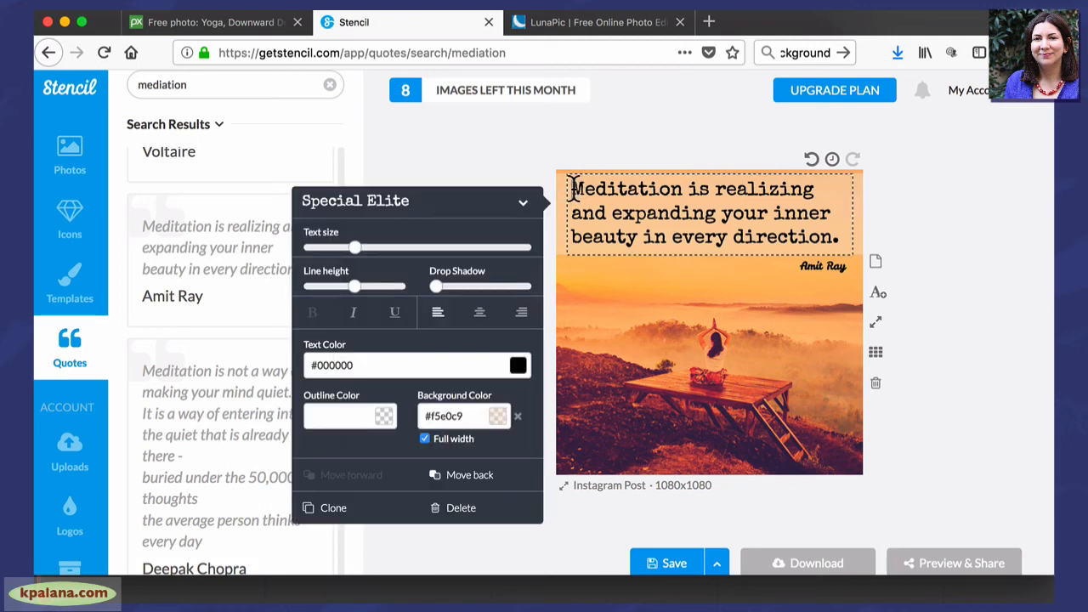
{"action": "type", "text": "\""}
{"action": "left_click", "coordinate": [840, 239]}
{"action": "type", "text": "\""}
{"action": "left_click", "coordinate": [993, 227]}
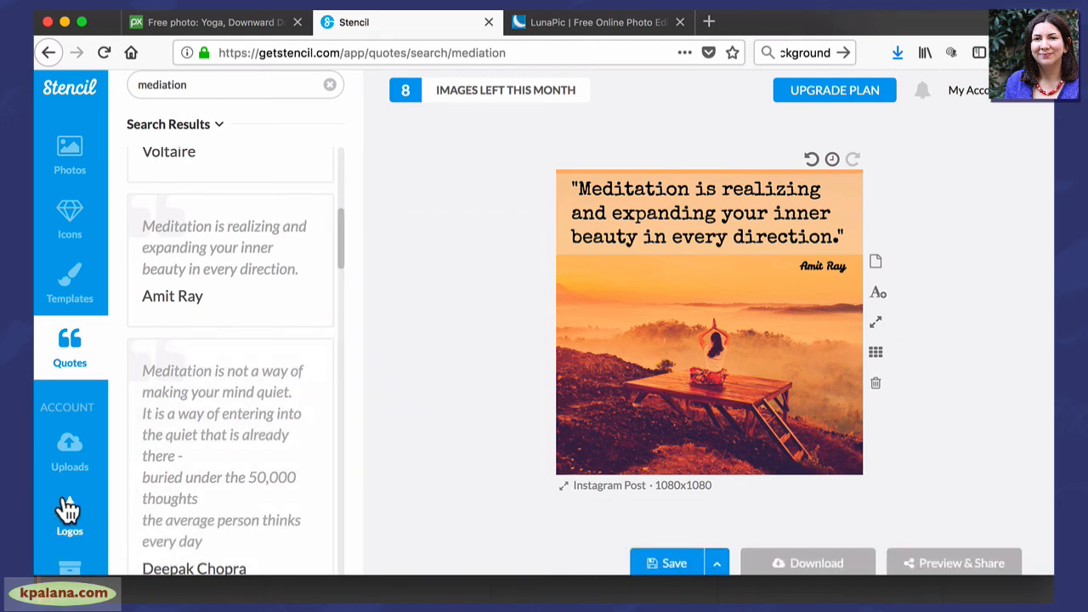
Add the uploaded HealingHands logo, enlarge it slightly and place it in the sky below the quote's left end.
{"action": "left_click", "coordinate": [70, 450]}
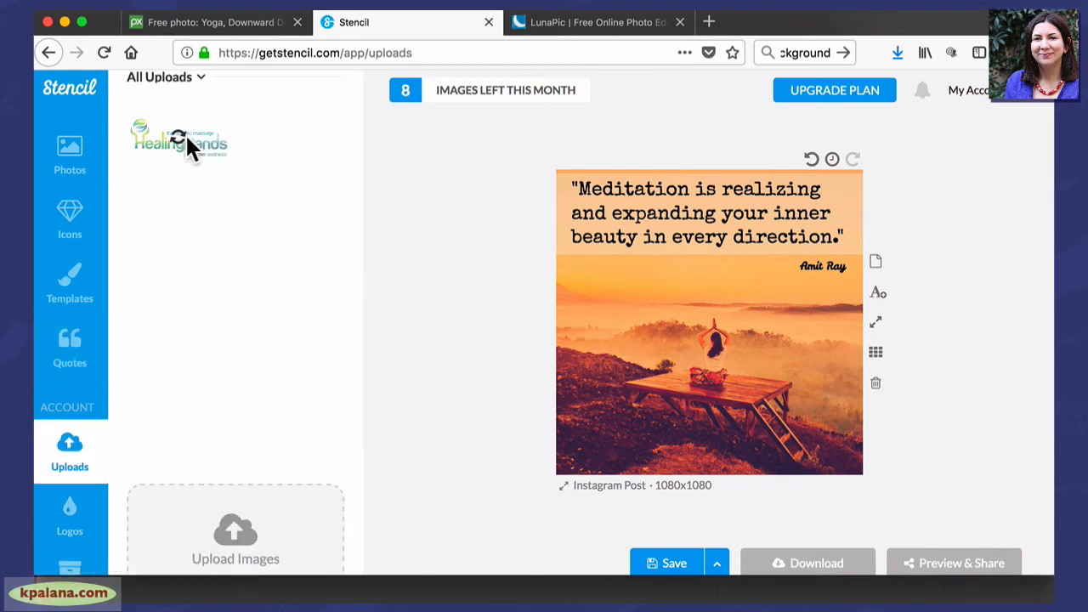
{"action": "left_click", "coordinate": [190, 146]}
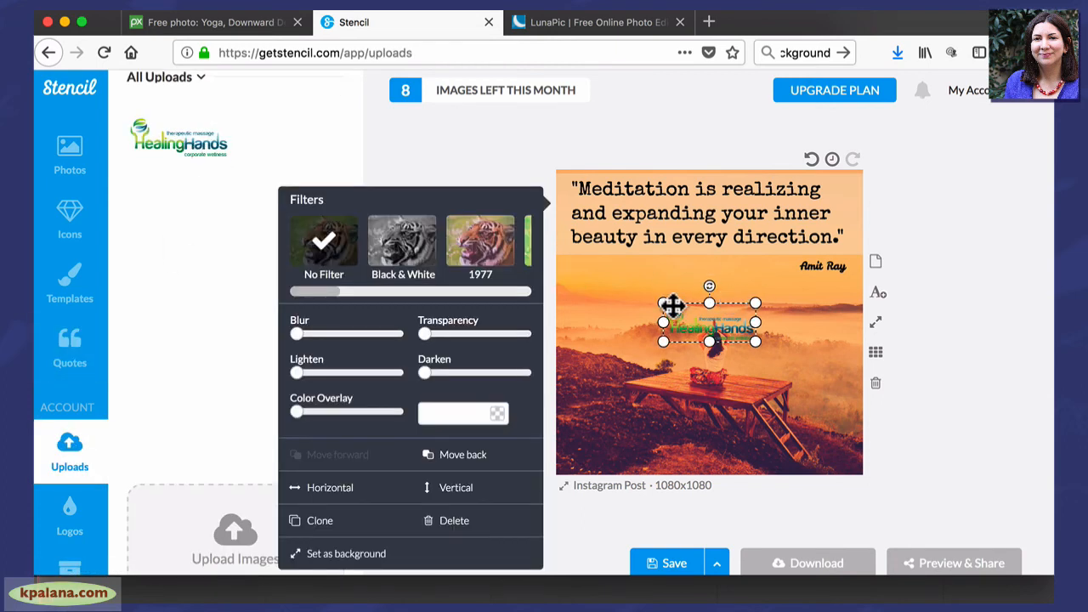
{"action": "left_click_drag", "start_coordinate": [659, 300], "coordinate": [627, 283]}
{"action": "mouse_move", "coordinate": [673, 321]}
{"action": "left_mouse_down"}
{"action": "mouse_move", "coordinate": [612, 291]}
{"action": "mouse_move", "coordinate": [600, 341]}
{"action": "mouse_move", "coordinate": [610, 311]}
{"action": "left_mouse_up"}
{"action": "left_click_drag", "start_coordinate": [701, 269], "coordinate": [678, 292]}
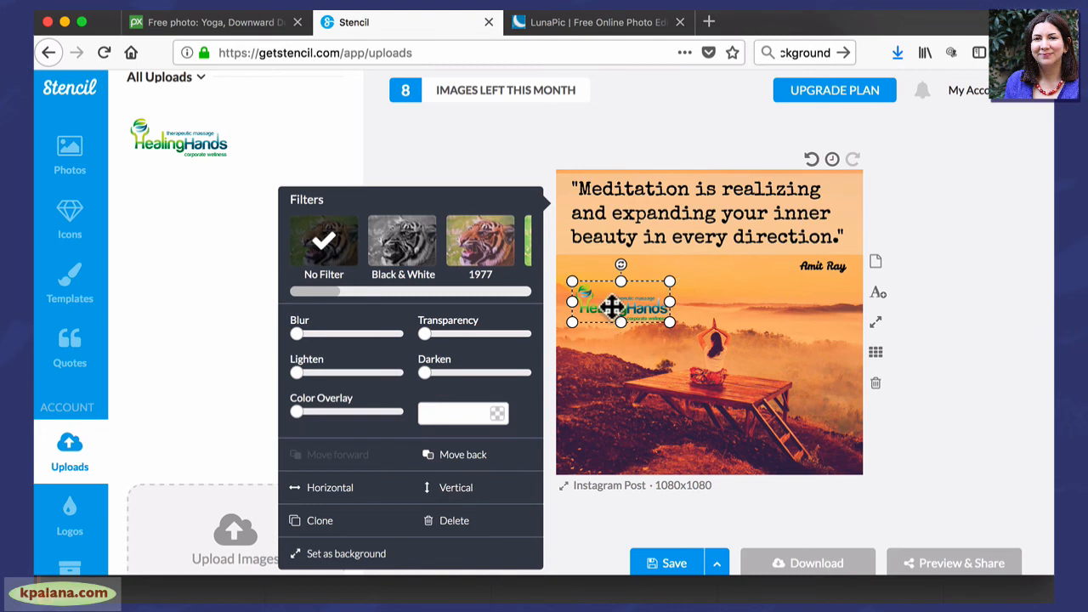
Try the logo in other spots on the right side of the photo and return it below the quote's left end.
{"action": "mouse_move", "coordinate": [612, 307]}
{"action": "left_mouse_down"}
{"action": "mouse_move", "coordinate": [875, 378]}
{"action": "mouse_move", "coordinate": [822, 403]}
{"action": "mouse_move", "coordinate": [796, 459]}
{"action": "mouse_move", "coordinate": [605, 448]}
{"action": "mouse_move", "coordinate": [836, 276]}
{"action": "mouse_move", "coordinate": [791, 288]}
{"action": "left_mouse_up"}
{"action": "mouse_move", "coordinate": [690, 281]}
{"action": "left_mouse_down"}
{"action": "mouse_move", "coordinate": [614, 279]}
{"action": "mouse_move", "coordinate": [614, 304]}
{"action": "mouse_move", "coordinate": [610, 290]}
{"action": "mouse_move", "coordinate": [775, 342]}
{"action": "mouse_move", "coordinate": [795, 376]}
{"action": "mouse_move", "coordinate": [776, 361]}
{"action": "mouse_move", "coordinate": [782, 373]}
{"action": "left_mouse_up"}
{"action": "left_click", "coordinate": [813, 267]}
{"action": "mouse_move", "coordinate": [813, 266]}
{"action": "left_mouse_down"}
{"action": "mouse_move", "coordinate": [564, 272]}
{"action": "mouse_move", "coordinate": [823, 266]}
{"action": "left_mouse_up"}
{"action": "left_click_drag", "start_coordinate": [791, 361], "coordinate": [612, 303]}
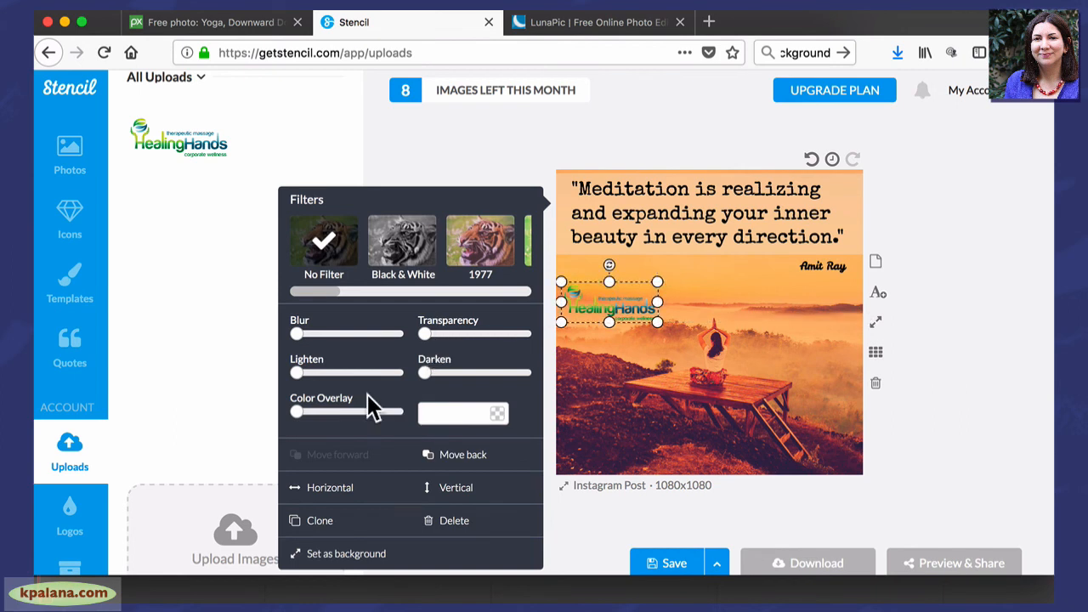
Recolor the logo with a full-strength dark blue color overlay in #31378f.
{"action": "left_click_drag", "start_coordinate": [297, 412], "coordinate": [396, 412]}
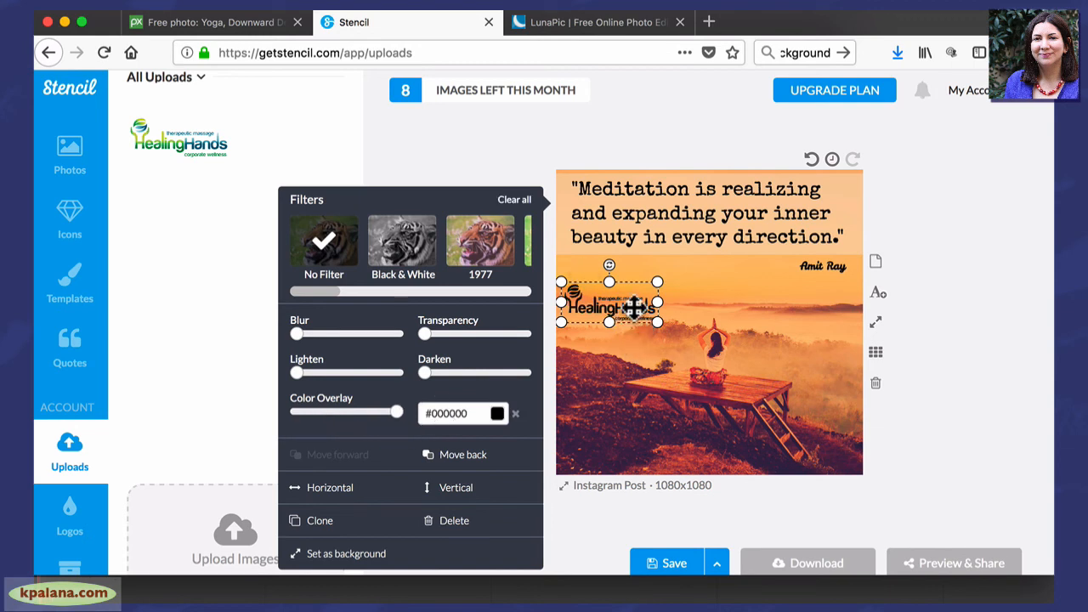
{"action": "left_click", "coordinate": [497, 416]}
{"action": "left_click", "coordinate": [498, 470]}
{"action": "left_click", "coordinate": [468, 506]}
{"action": "left_click", "coordinate": [467, 481]}
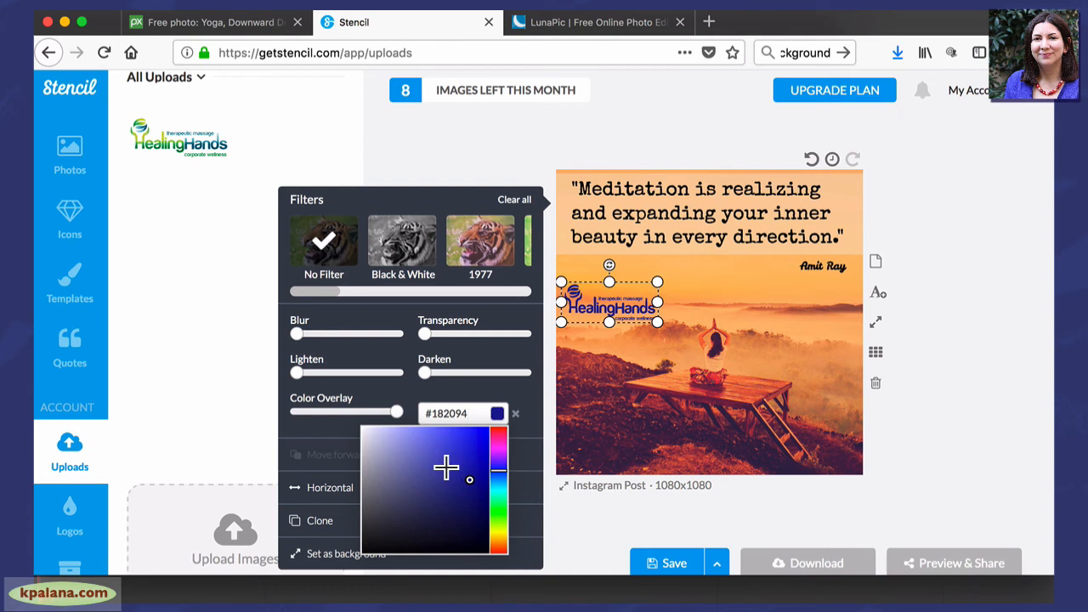
{"action": "left_click", "coordinate": [443, 482]}
Delete the script-font author name and move the logo into its place below the right end of the quote.
{"action": "mouse_move", "coordinate": [604, 309]}
{"action": "left_mouse_down"}
{"action": "mouse_move", "coordinate": [683, 307]}
{"action": "mouse_move", "coordinate": [618, 288]}
{"action": "mouse_move", "coordinate": [705, 291]}
{"action": "mouse_move", "coordinate": [673, 306]}
{"action": "left_mouse_up"}
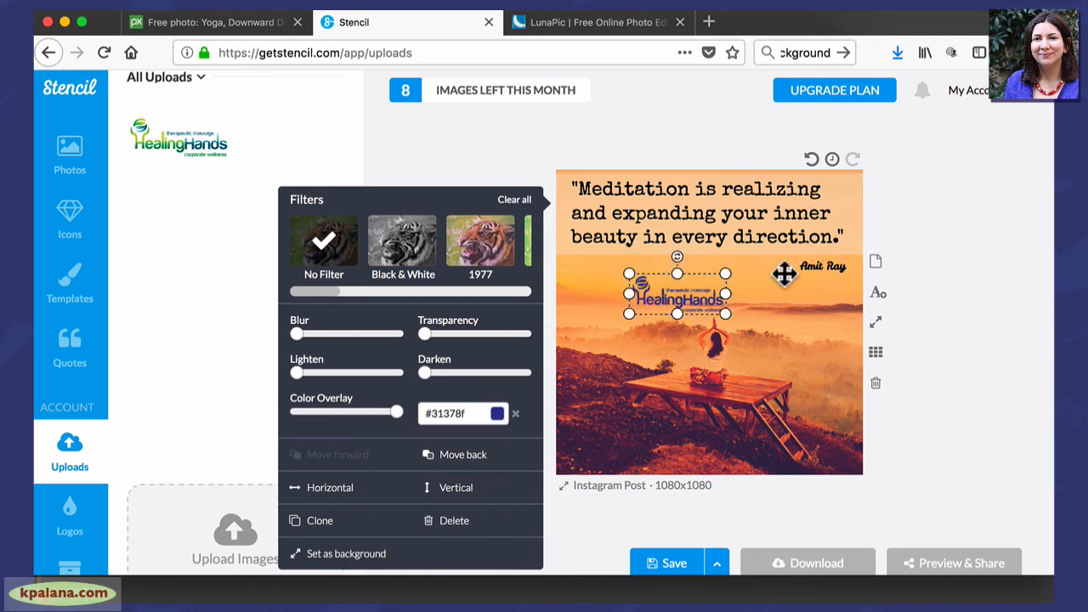
{"action": "left_click", "coordinate": [829, 266]}
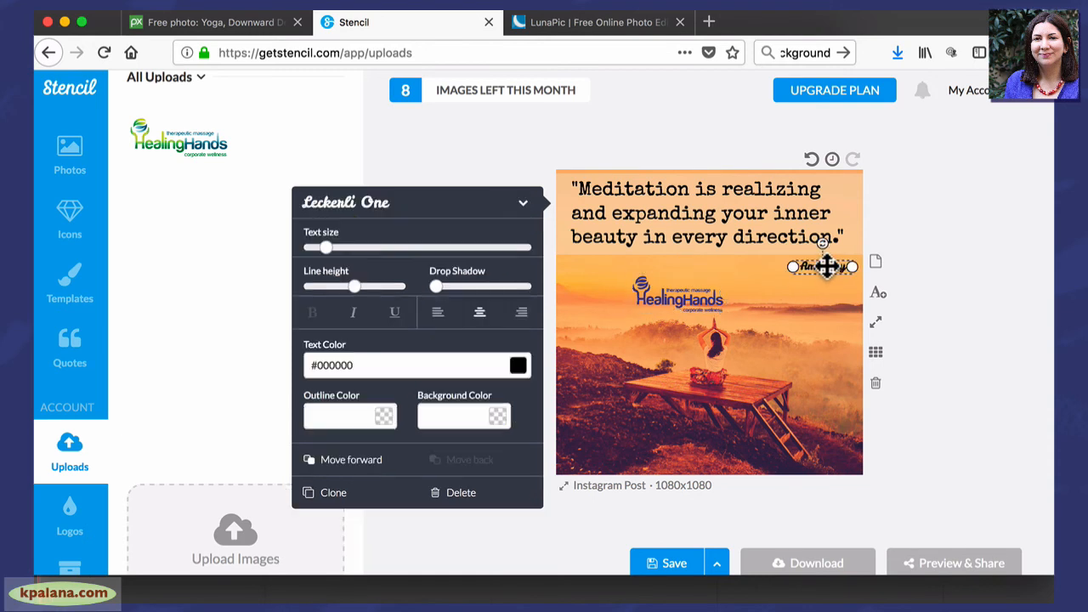
{"action": "key", "text": "BackSpace"}
{"action": "mouse_move", "coordinate": [695, 301]}
{"action": "left_mouse_down"}
{"action": "mouse_move", "coordinate": [825, 285]}
{"action": "mouse_move", "coordinate": [810, 282]}
{"action": "mouse_move", "coordinate": [814, 291]}
{"action": "left_mouse_up"}
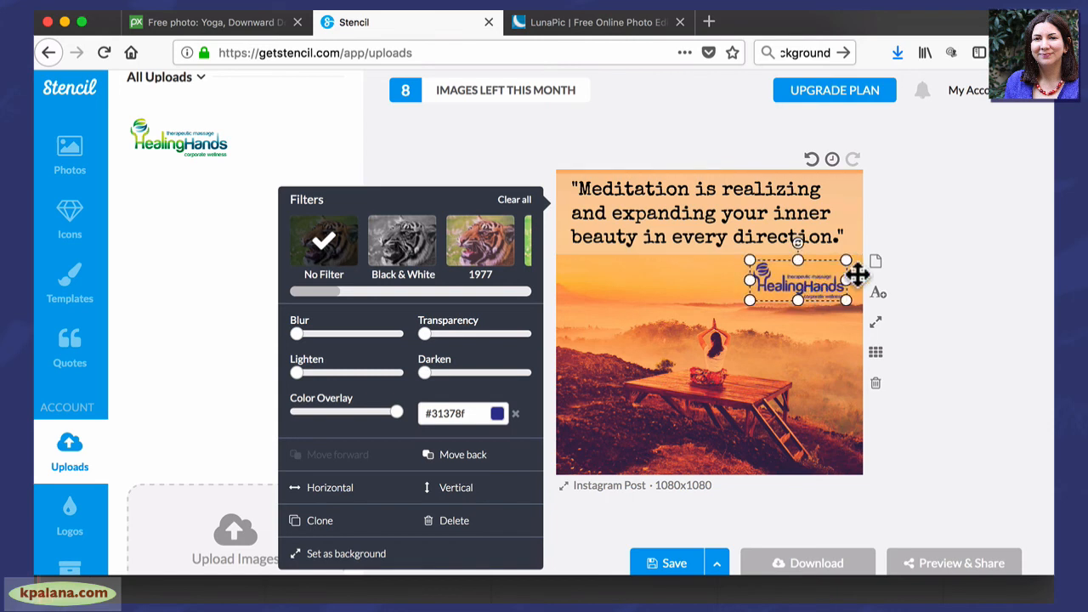
{"action": "left_click", "coordinate": [987, 245]}
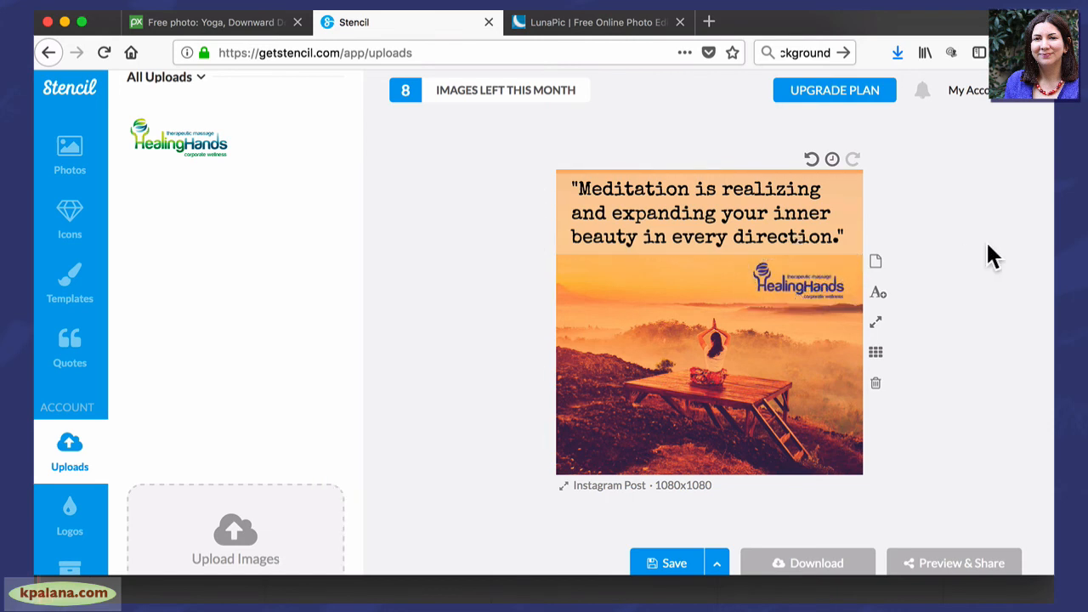
Add the author credit "-Amit Ray" as a new line at the end of the quote text.
{"action": "left_click", "coordinate": [791, 244]}
{"action": "left_click", "coordinate": [794, 228]}
{"action": "left_click", "coordinate": [845, 235]}
{"action": "key", "text": "Return"}
{"action": "type", "text": "-A"}
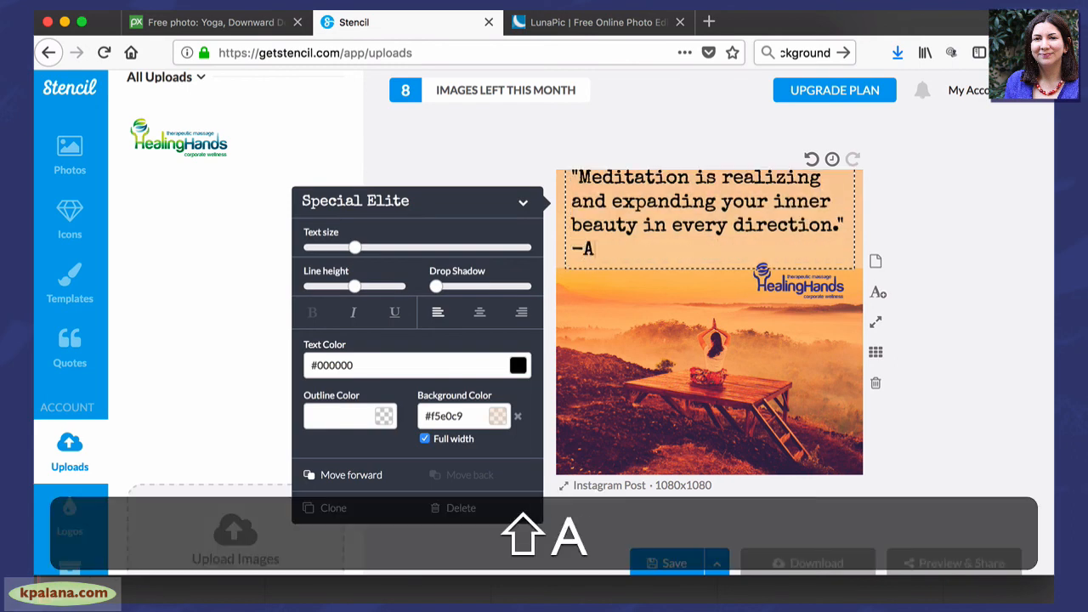
{"action": "type", "text": "mit Ray"}
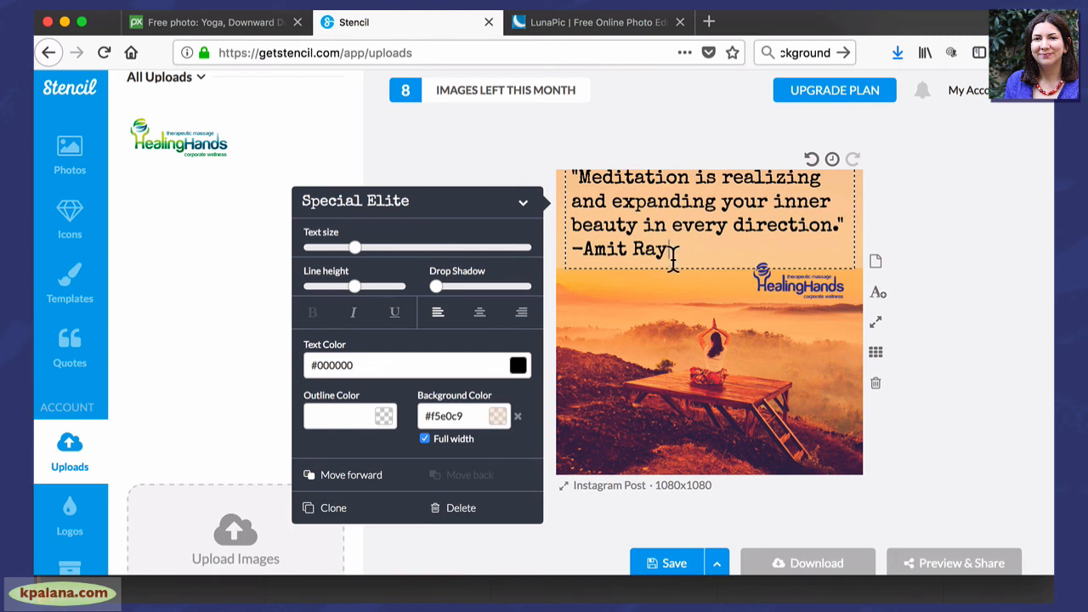
Try reducing the text size of the author line alone, and undo the size change.
{"action": "left_click_drag", "start_coordinate": [662, 248], "coordinate": [572, 248]}
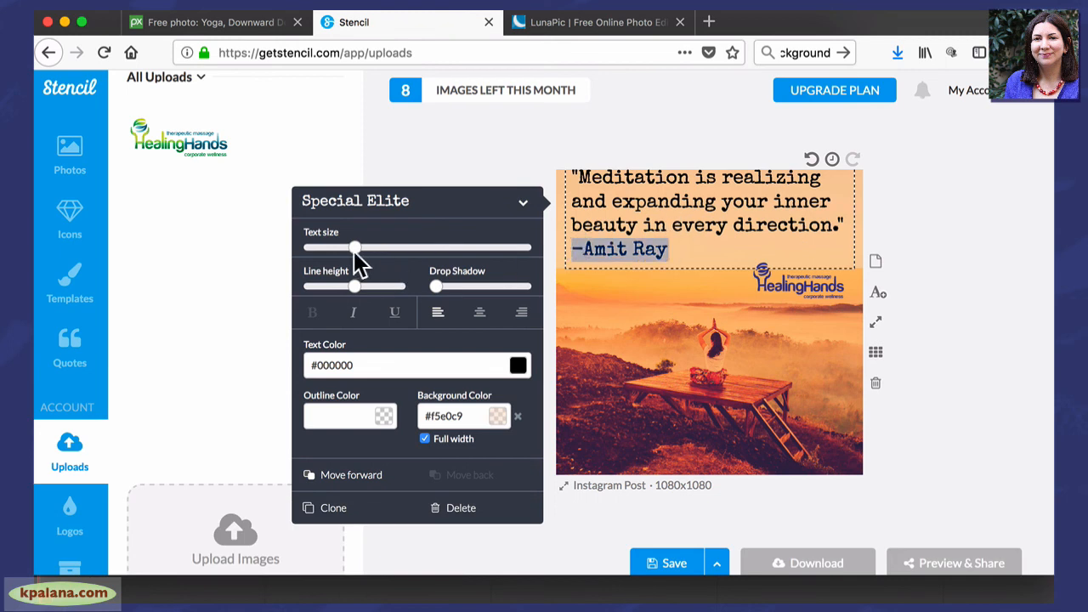
{"action": "left_click_drag", "start_coordinate": [354, 250], "coordinate": [351, 259]}
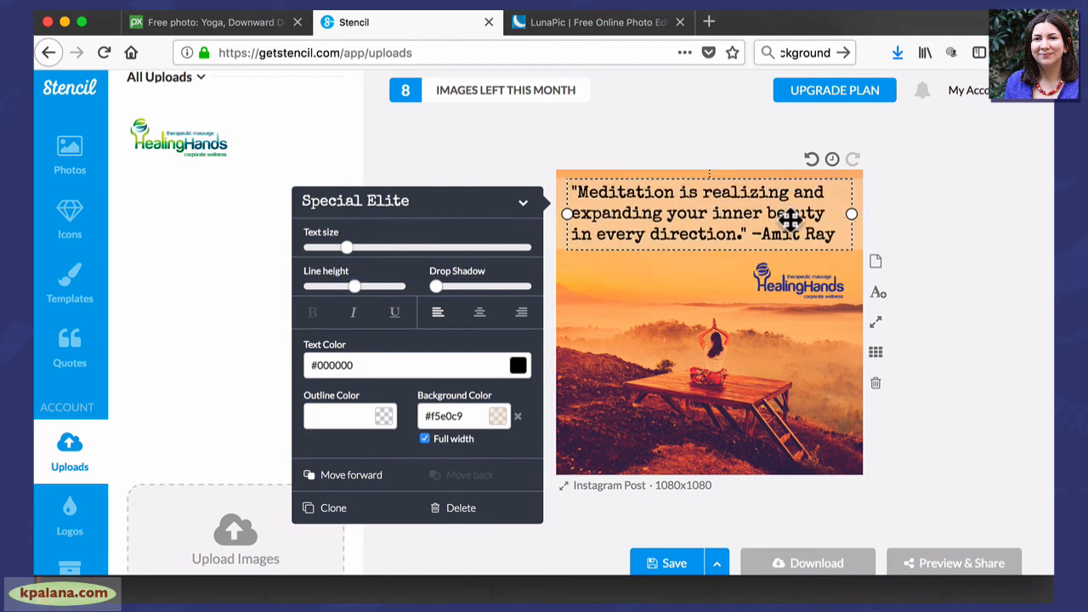
{"action": "key", "text": "super+z"}
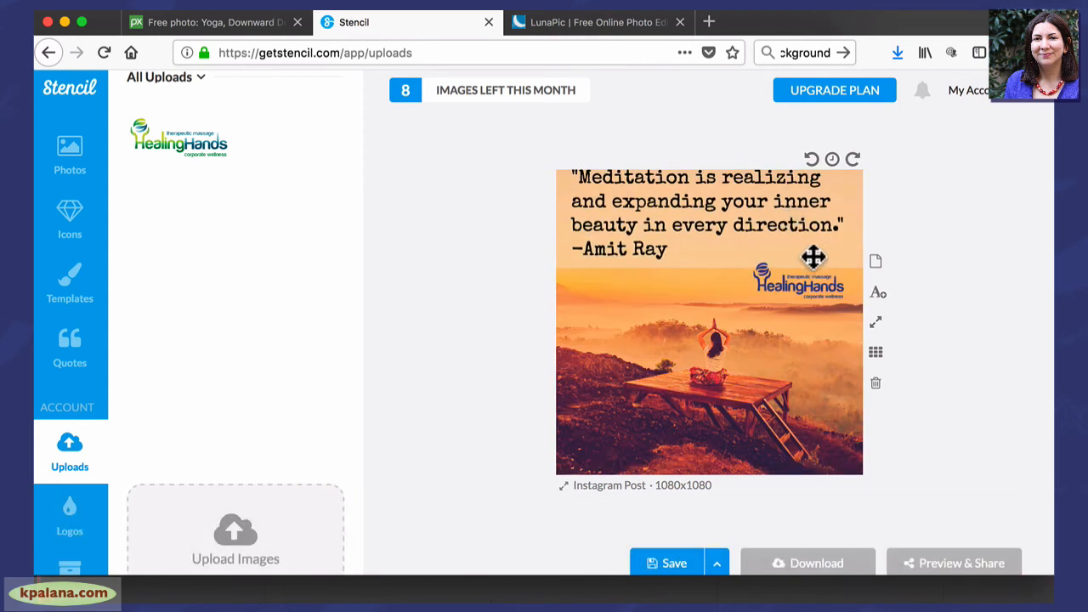
Copy the author line and remove it from the quote text.
{"action": "left_click", "coordinate": [648, 247]}
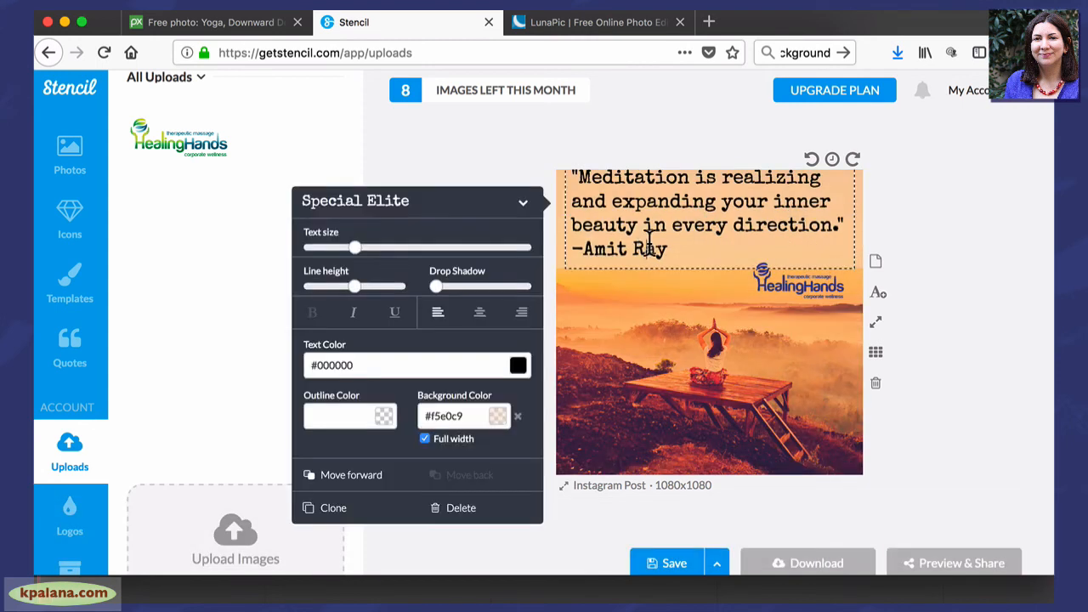
{"action": "left_click_drag", "start_coordinate": [673, 250], "coordinate": [568, 250]}
{"action": "key", "text": "super+c"}
{"action": "key", "text": "super+BackSpace"}
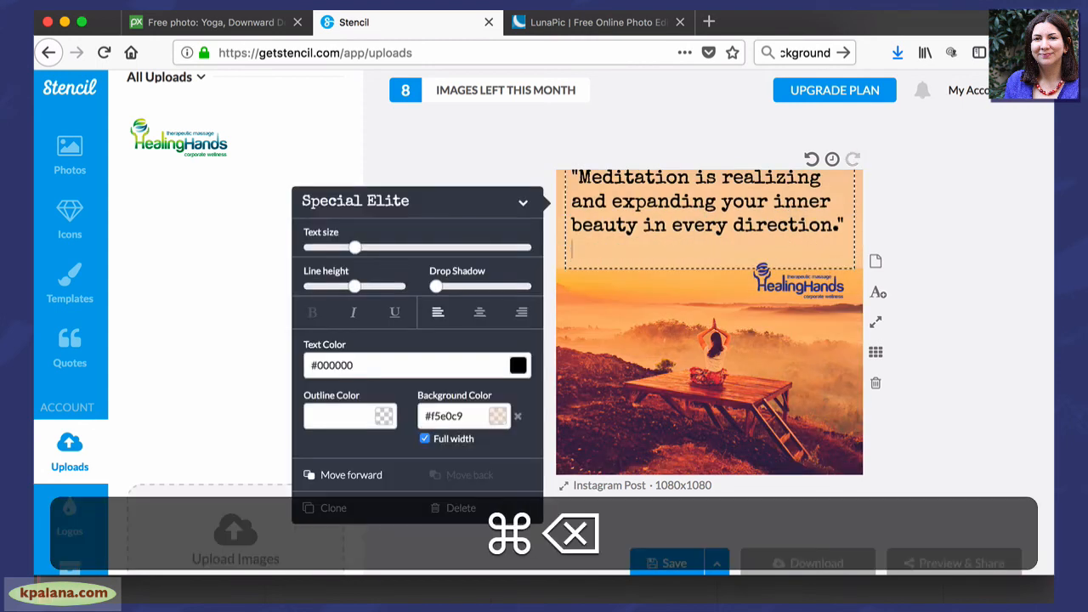
{"action": "key", "text": "BackSpace"}
{"action": "left_click", "coordinate": [1001, 213]}
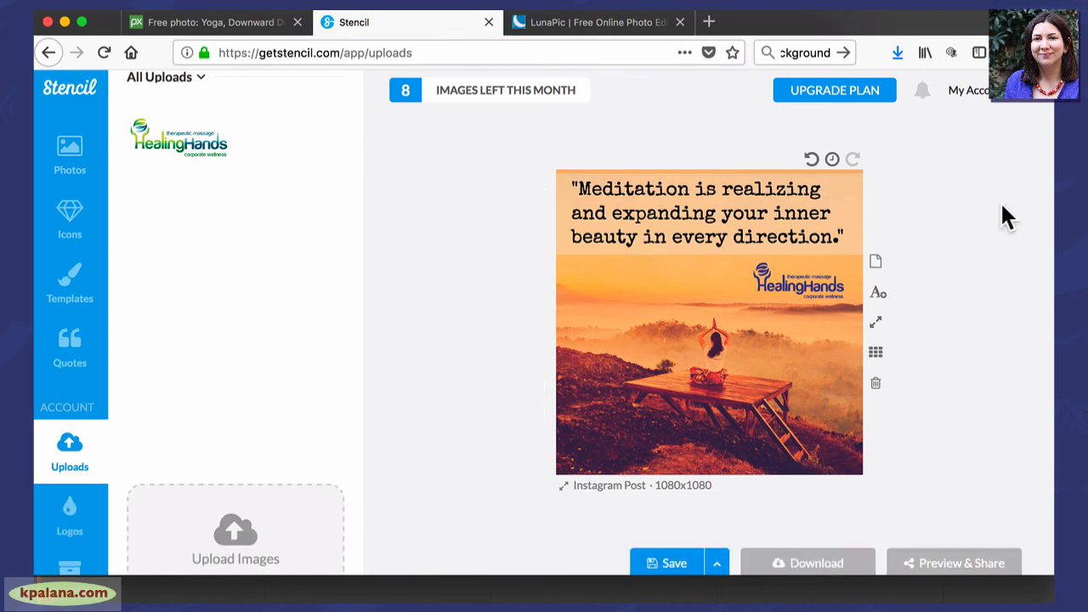
Add a separate text box reading "Amit Ray" in the sky below the quote's left end.
{"action": "double_click", "coordinate": [596, 282]}
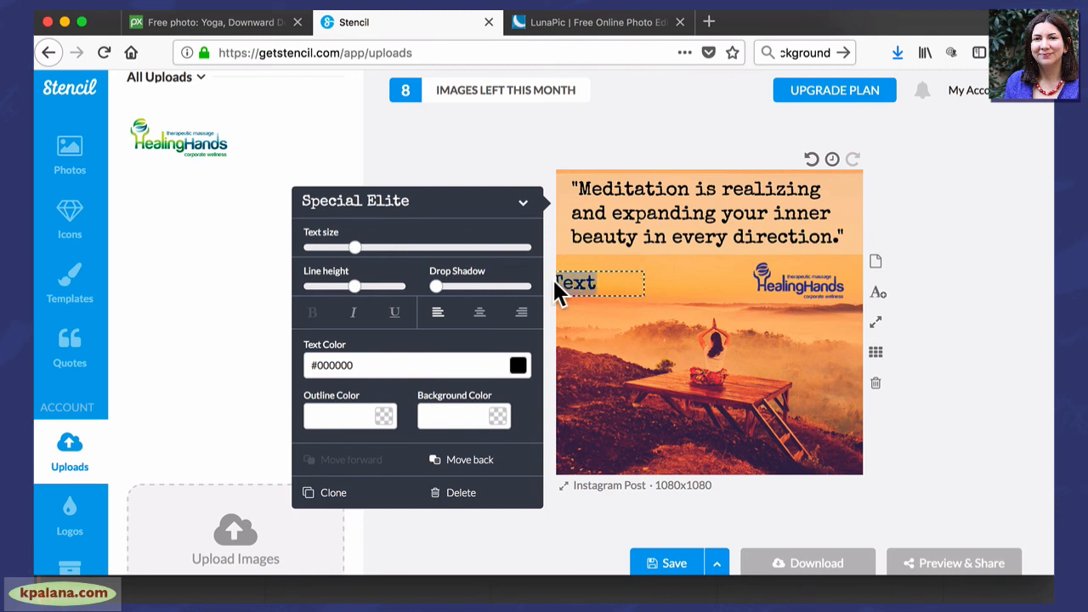
{"action": "key", "text": "super+v"}
{"action": "type", "text": "At"}
{"action": "left_click", "coordinate": [627, 281]}
{"action": "key", "text": "BackSpace"}
{"action": "key", "text": "BackSpace"}
{"action": "key", "text": "BackSpace"}
{"action": "key", "text": "BackSpace"}
{"action": "type", "text": "Amit Ray"}
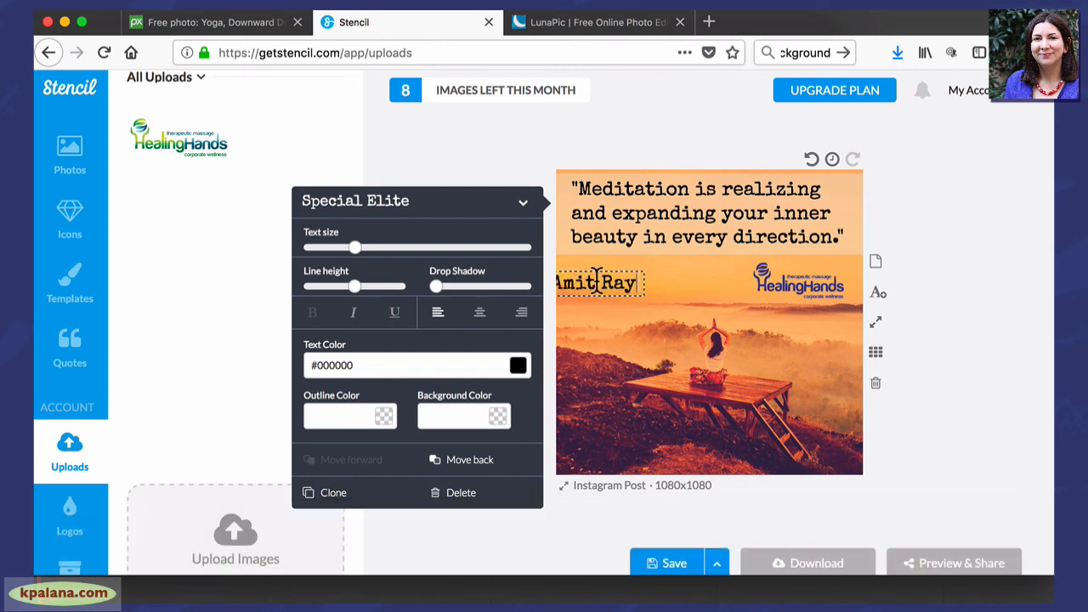
Move the author text fully onto the photo and make it much smaller than the quote.
{"action": "left_click", "coordinate": [619, 318]}
{"action": "left_click_drag", "start_coordinate": [602, 284], "coordinate": [630, 281]}
{"action": "double_click", "coordinate": [625, 280]}
{"action": "left_click_drag", "start_coordinate": [355, 247], "coordinate": [347, 248]}
{"action": "left_click_drag", "start_coordinate": [337, 255], "coordinate": [330, 255]}
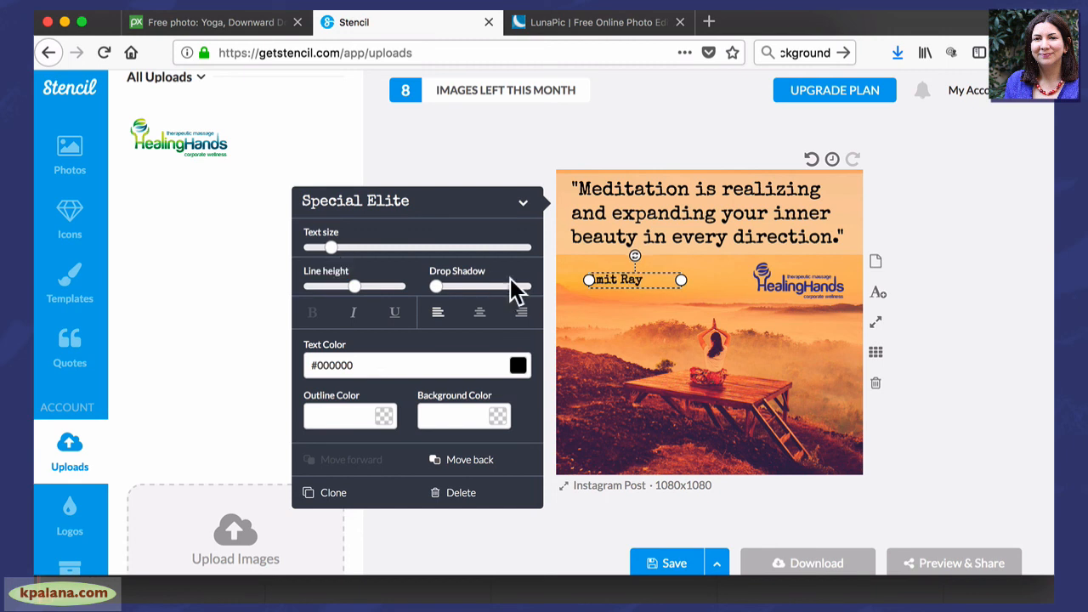
Put a dash before the author's name and place the credit directly under the left end of the quote band.
{"action": "double_click", "coordinate": [632, 281]}
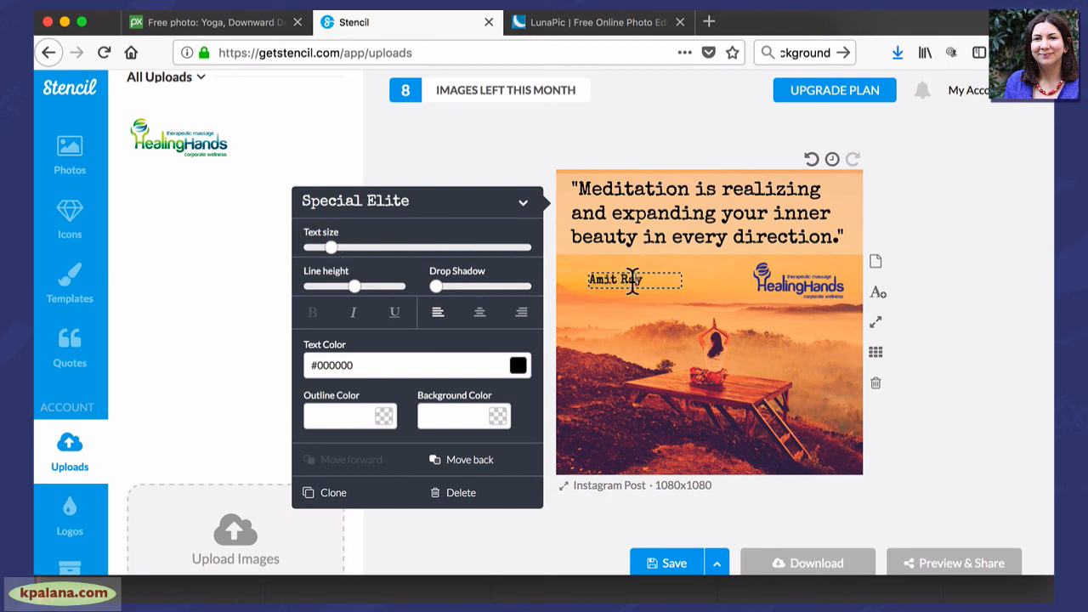
{"action": "type", "text": "-"}
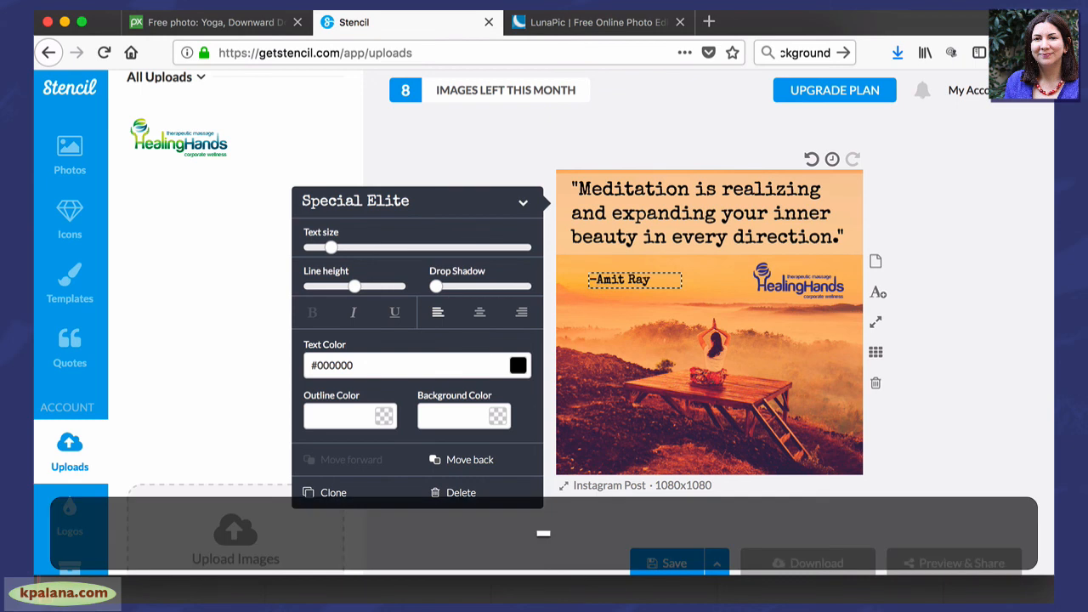
{"action": "left_click", "coordinate": [627, 306]}
{"action": "left_click_drag", "start_coordinate": [623, 281], "coordinate": [609, 257]}
{"action": "left_click", "coordinate": [586, 360]}
Move the logo lower, to the right of the meditating woman, and enlarge it slightly.
{"action": "left_click", "coordinate": [617, 267]}
{"action": "left_click", "coordinate": [680, 281]}
{"action": "left_click", "coordinate": [816, 344]}
{"action": "mouse_move", "coordinate": [816, 343]}
{"action": "left_mouse_down"}
{"action": "mouse_move", "coordinate": [814, 352]}
{"action": "mouse_move", "coordinate": [853, 312]}
{"action": "left_mouse_up"}
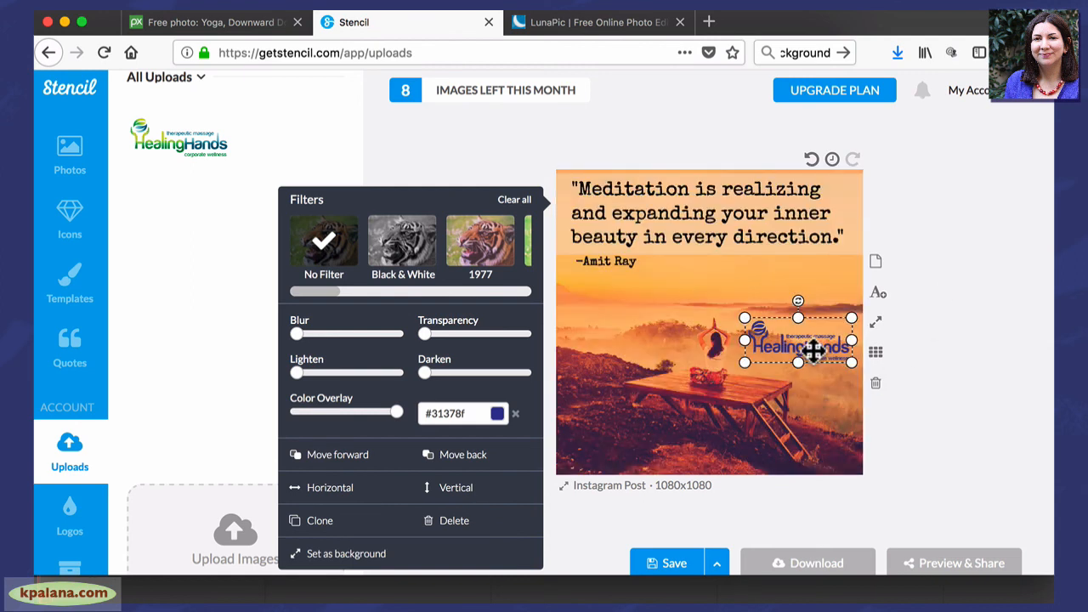
{"action": "left_click", "coordinate": [989, 287]}
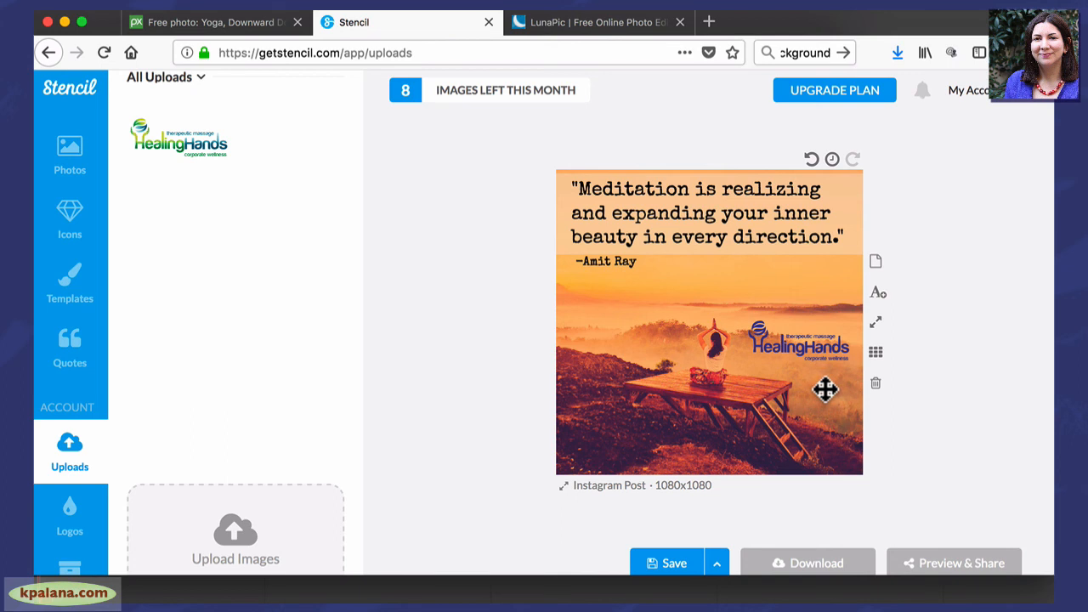
Nudge the HealingHands logo down and slightly left, keeping it beside the meditating woman.
{"action": "scroll", "coordinate": [826, 390], "scroll_direction": "down", "scroll_amount": 1}
{"action": "left_click", "coordinate": [787, 307]}
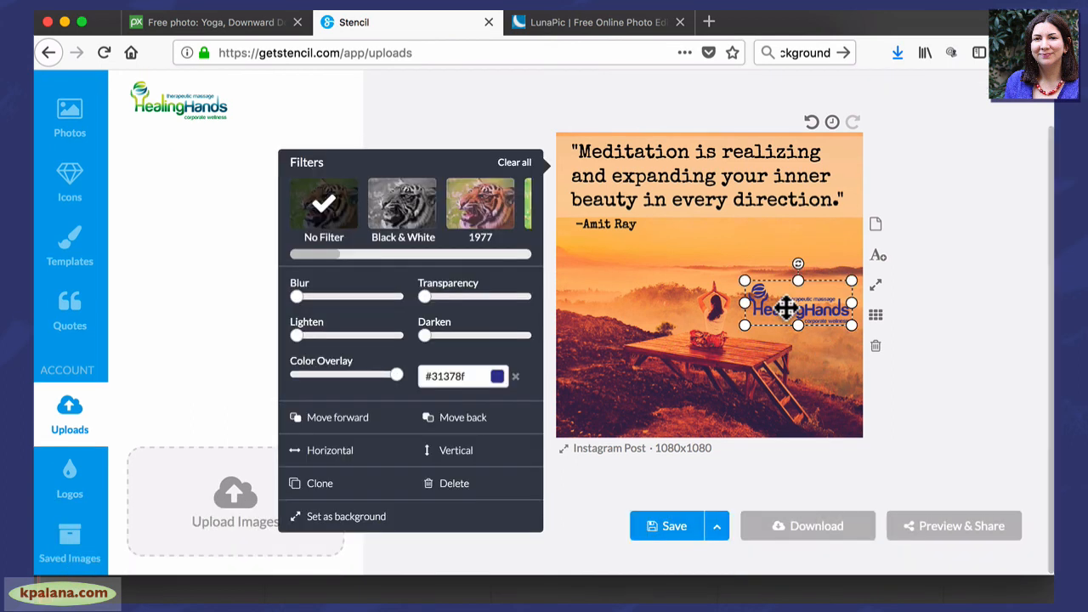
{"action": "key", "text": "Down"}
{"action": "key", "text": "Down"}
{"action": "key", "text": "Down"}
{"action": "key", "text": "Down"}
{"action": "key", "text": "Down"}
{"action": "key", "text": "Down"}
{"action": "key", "text": "Down"}
{"action": "key", "text": "Down"}
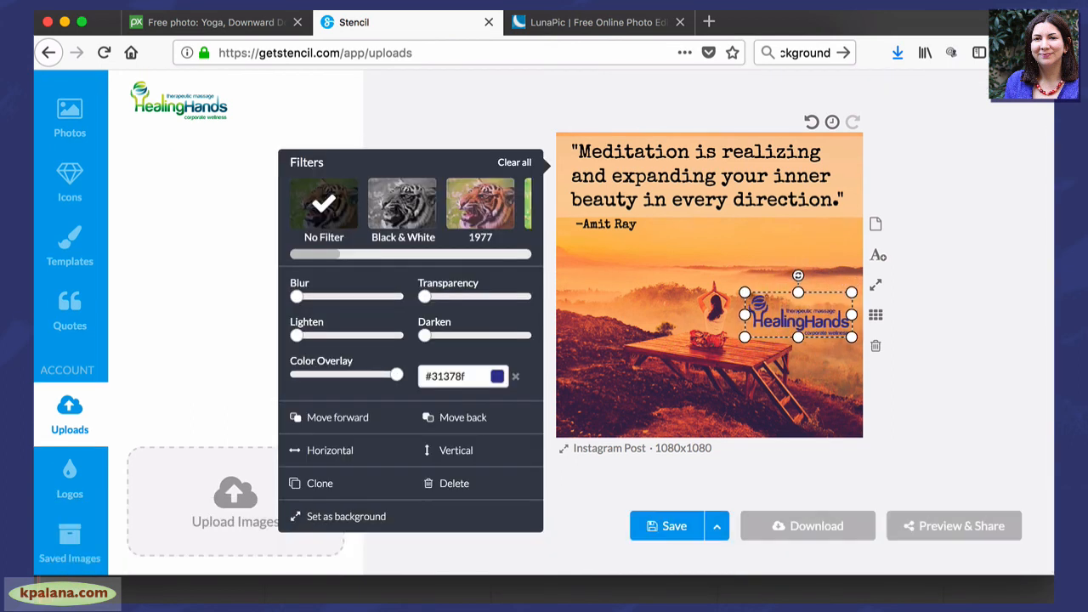
{"action": "key", "text": "Left"}
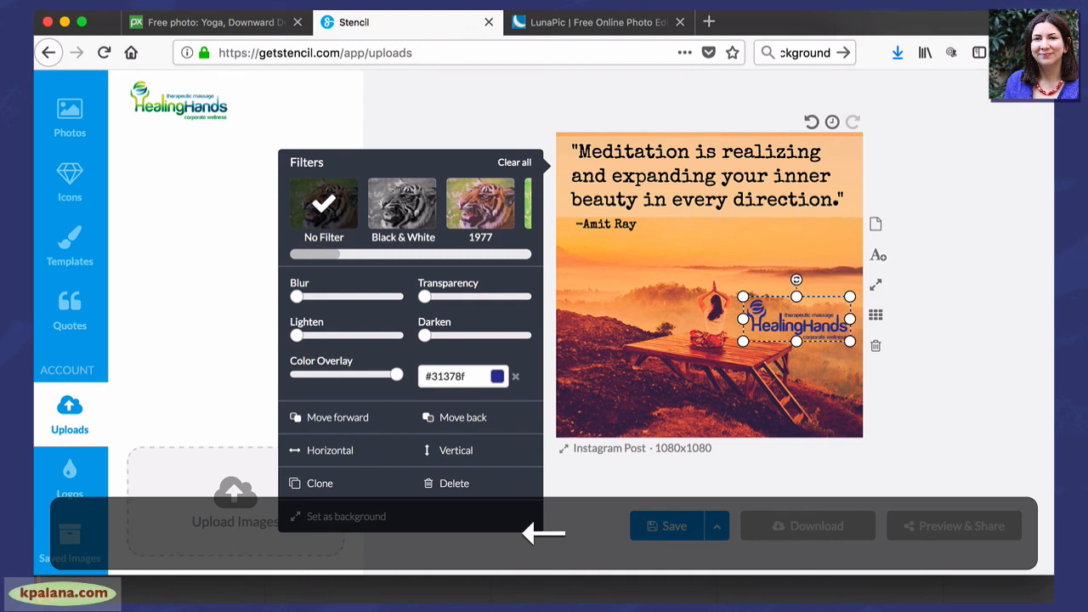
{"action": "left_click", "coordinate": [1016, 289]}
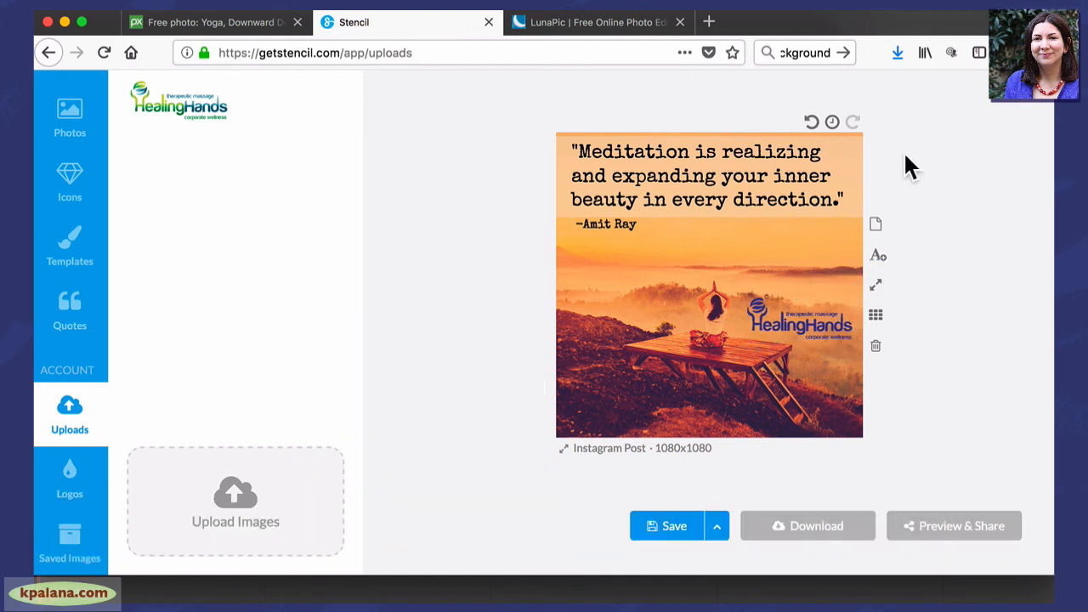
Shift the author credit slightly right and fine-tune its height so it sits just below the quote band.
{"action": "mouse_move", "coordinate": [609, 223]}
{"action": "left_mouse_down"}
{"action": "mouse_move", "coordinate": [598, 227]}
{"action": "mouse_move", "coordinate": [806, 226]}
{"action": "mouse_move", "coordinate": [602, 223]}
{"action": "left_mouse_up"}
{"action": "key", "text": "Up"}
{"action": "key", "text": "Up"}
{"action": "key", "text": "Down"}
{"action": "key", "text": "Down"}
{"action": "left_click", "coordinate": [982, 203]}
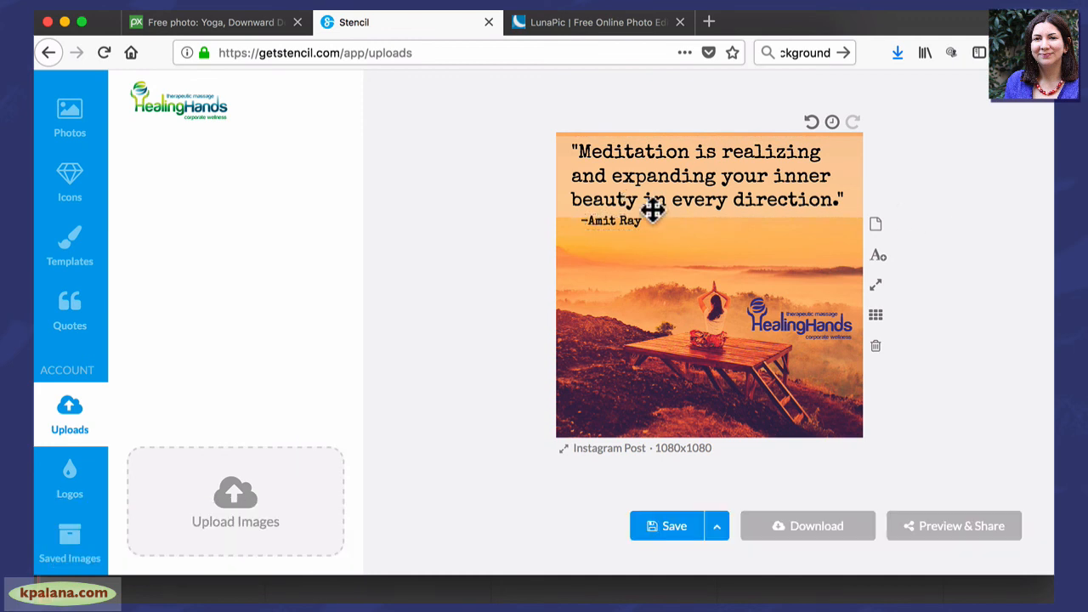
{"action": "left_click", "coordinate": [622, 223]}
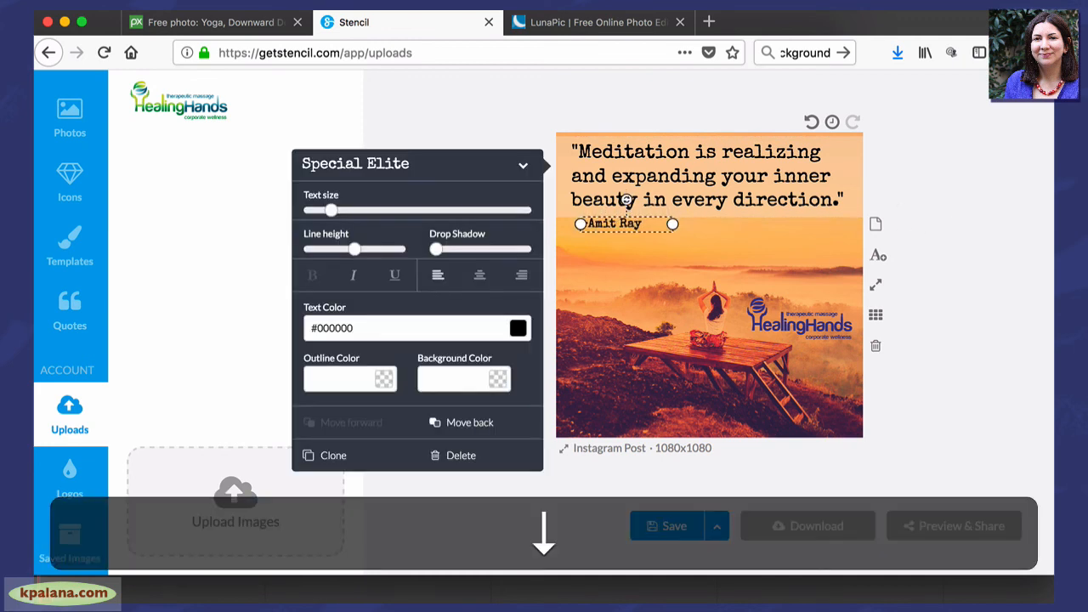
{"action": "left_click", "coordinate": [978, 139]}
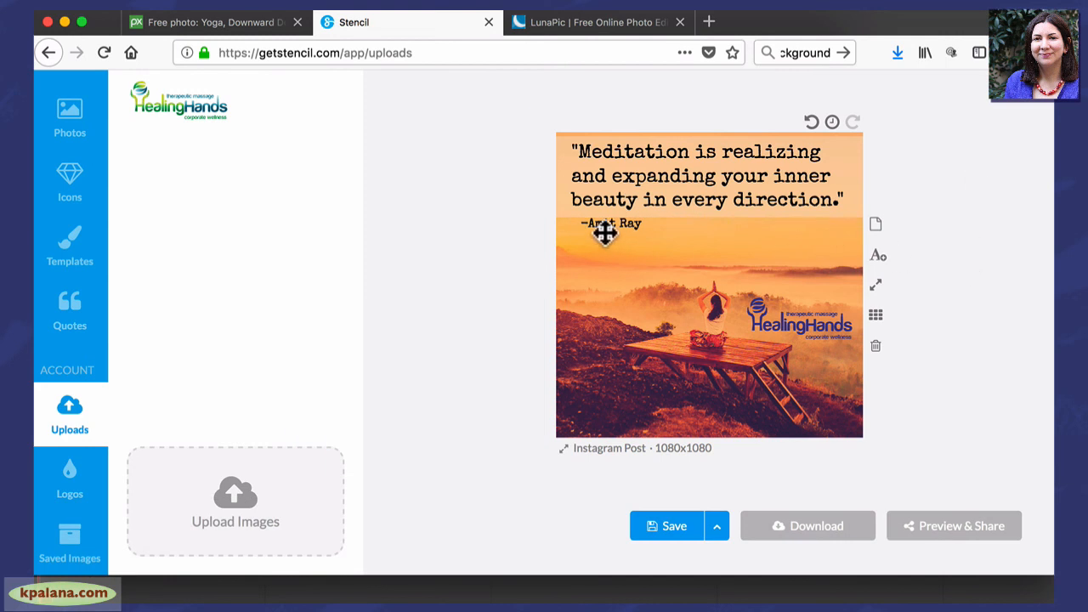
Recolor the quote text dark navy blue, #0a134a.
{"action": "left_click", "coordinate": [672, 196]}
{"action": "double_click", "coordinate": [674, 196]}
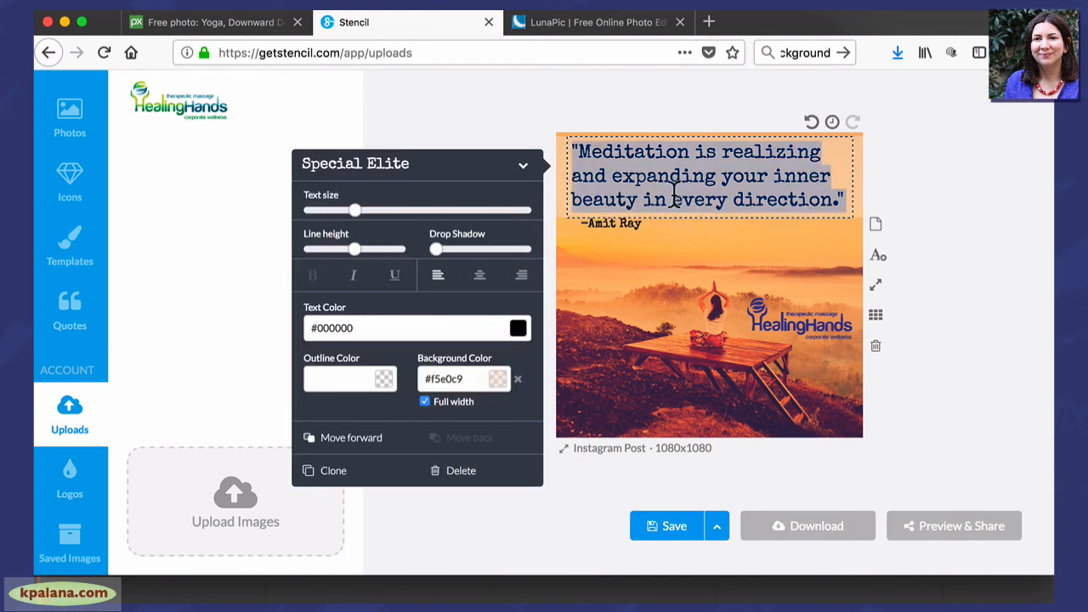
{"action": "left_click", "coordinate": [518, 330]}
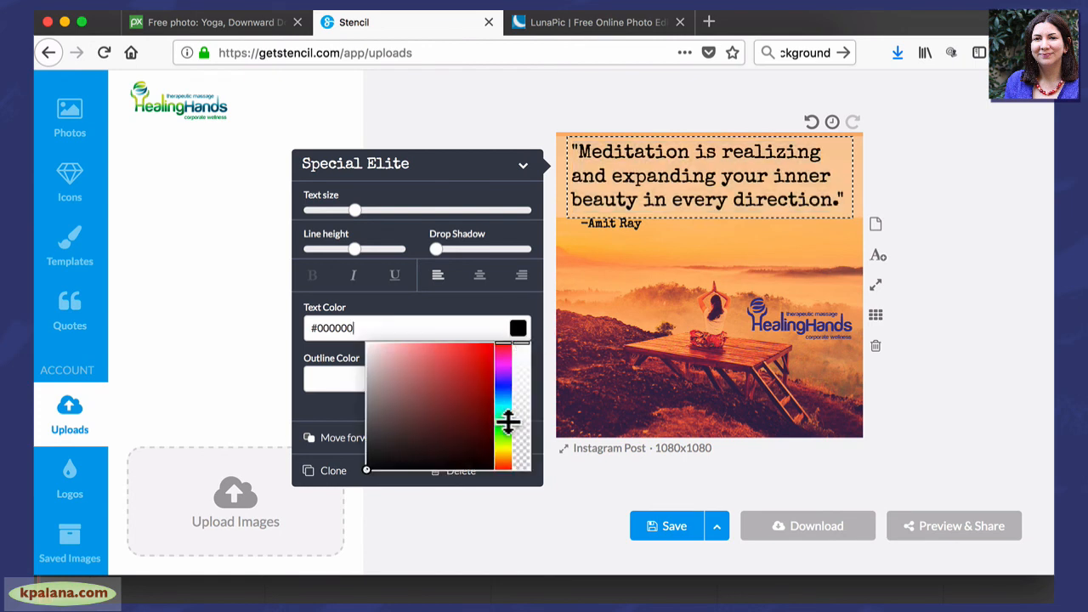
{"action": "left_click", "coordinate": [504, 389]}
{"action": "left_click", "coordinate": [451, 429]}
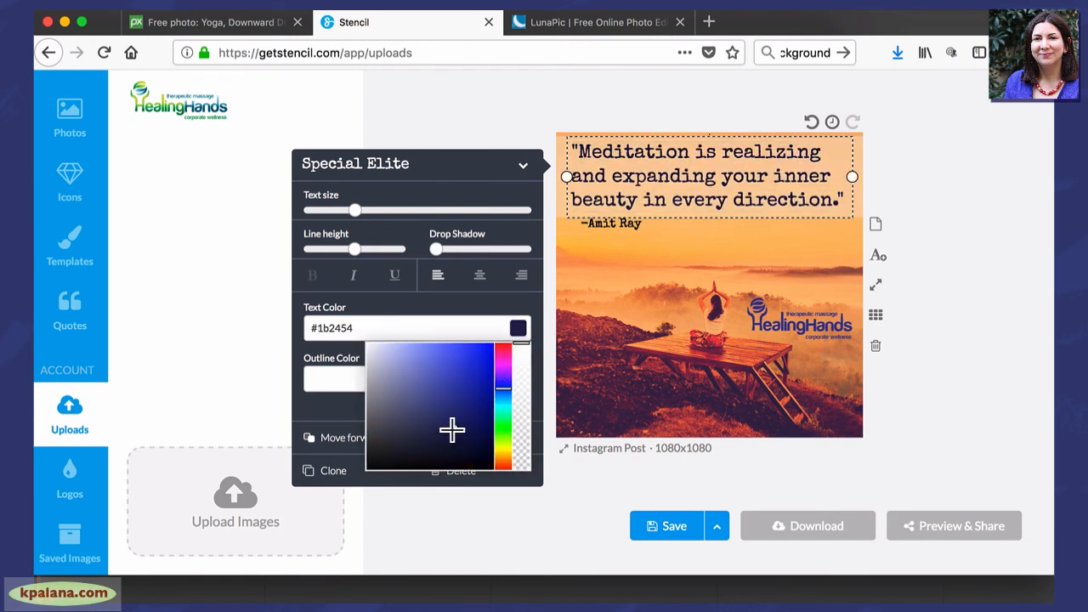
{"action": "left_click", "coordinate": [976, 203]}
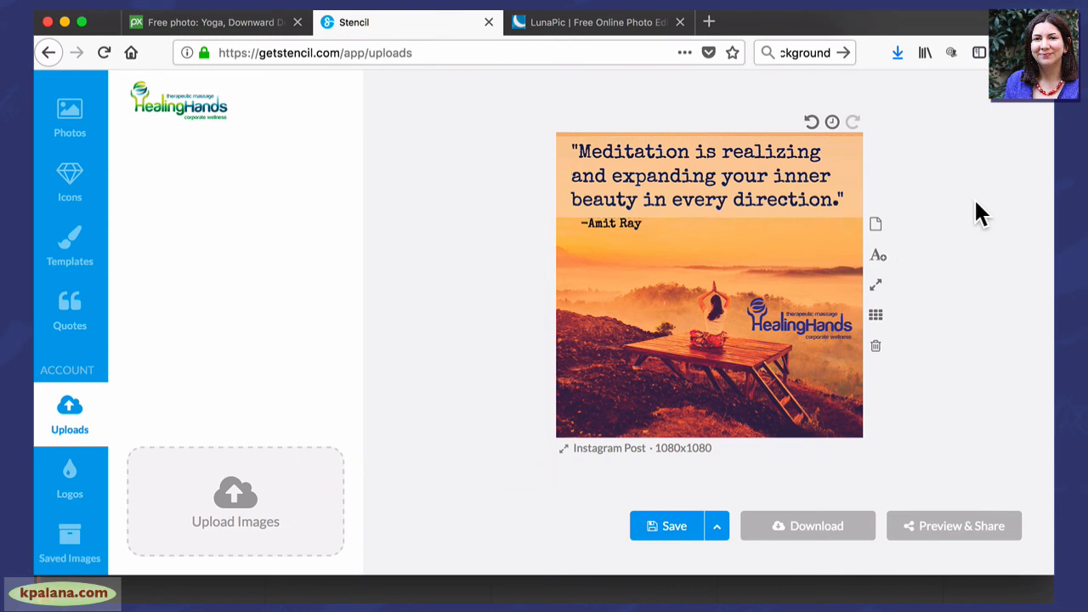
{"action": "left_click", "coordinate": [650, 193]}
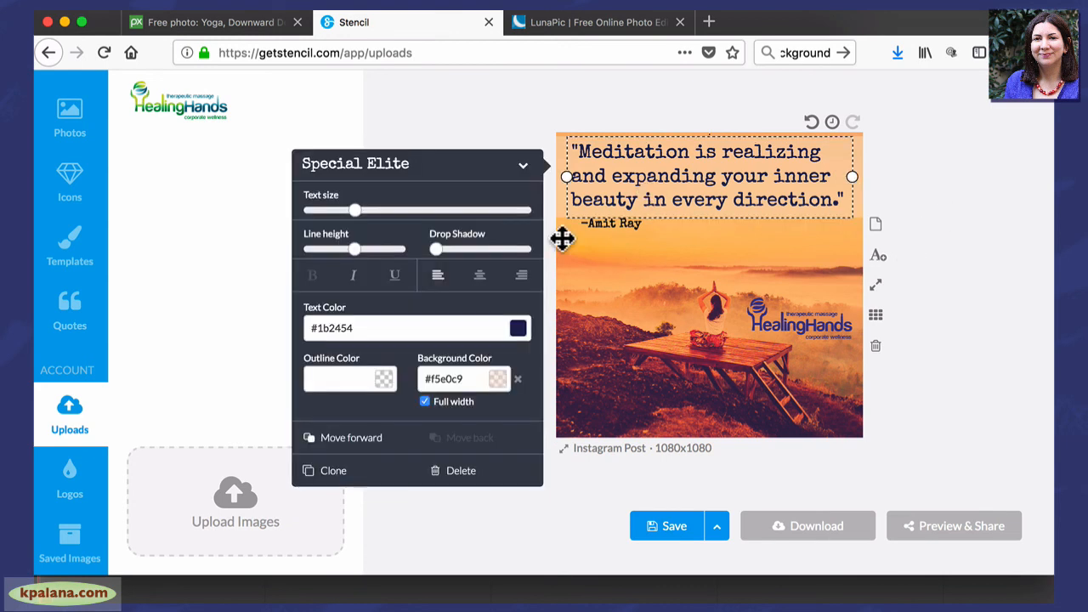
{"action": "left_click", "coordinate": [518, 332]}
{"action": "left_click", "coordinate": [472, 427]}
{"action": "left_click", "coordinate": [475, 434]}
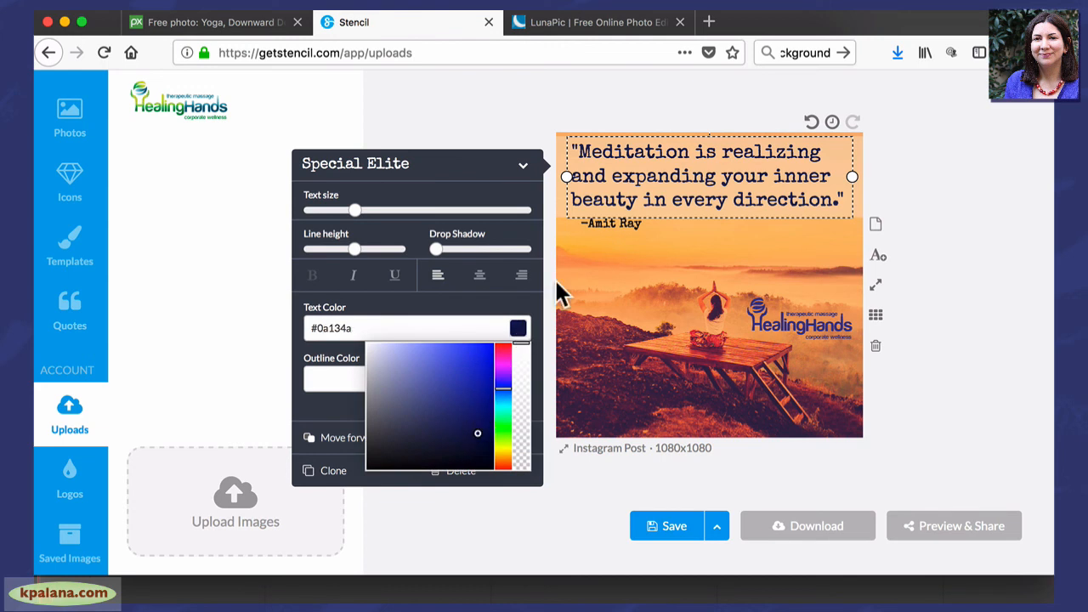
Recolor the author credit a lighter purplish blue, #46388f, close to the logo's color.
{"action": "left_click", "coordinate": [604, 223]}
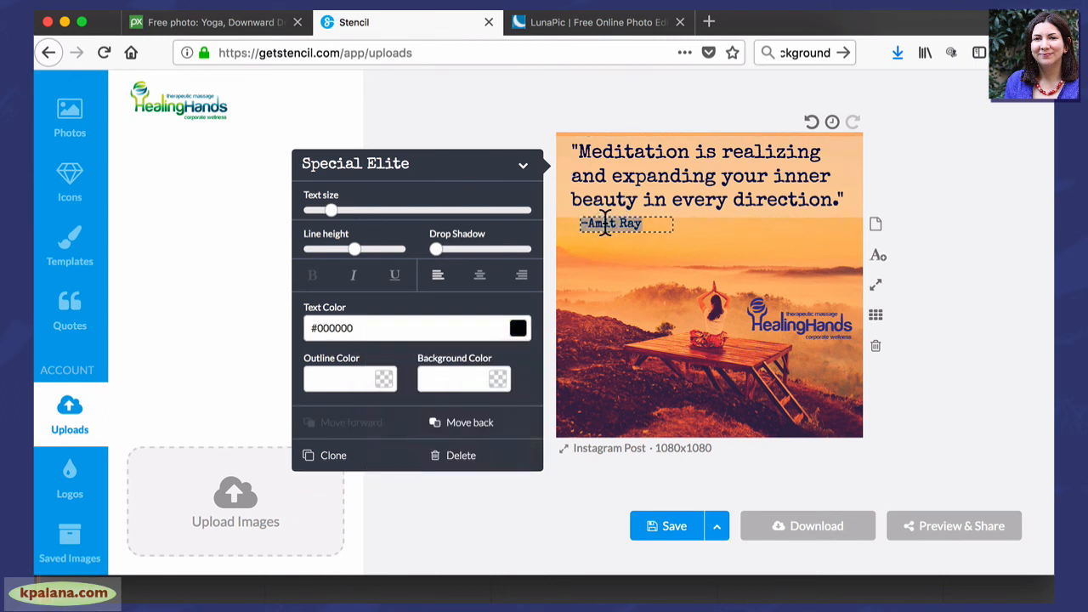
{"action": "left_click", "coordinate": [515, 330]}
{"action": "left_click", "coordinate": [504, 392]}
{"action": "left_click", "coordinate": [507, 386]}
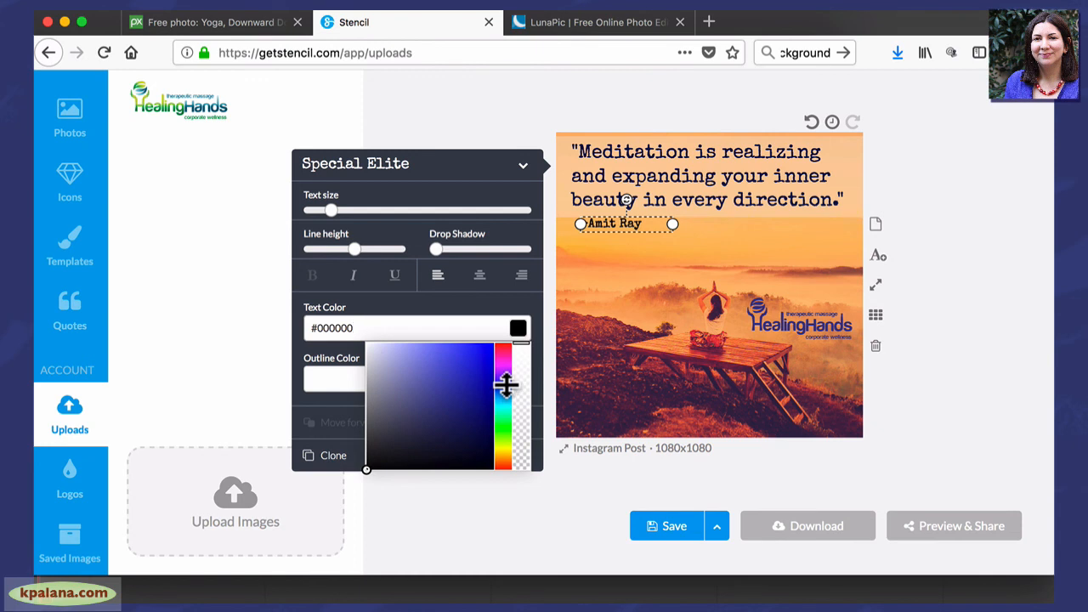
{"action": "left_click", "coordinate": [451, 406]}
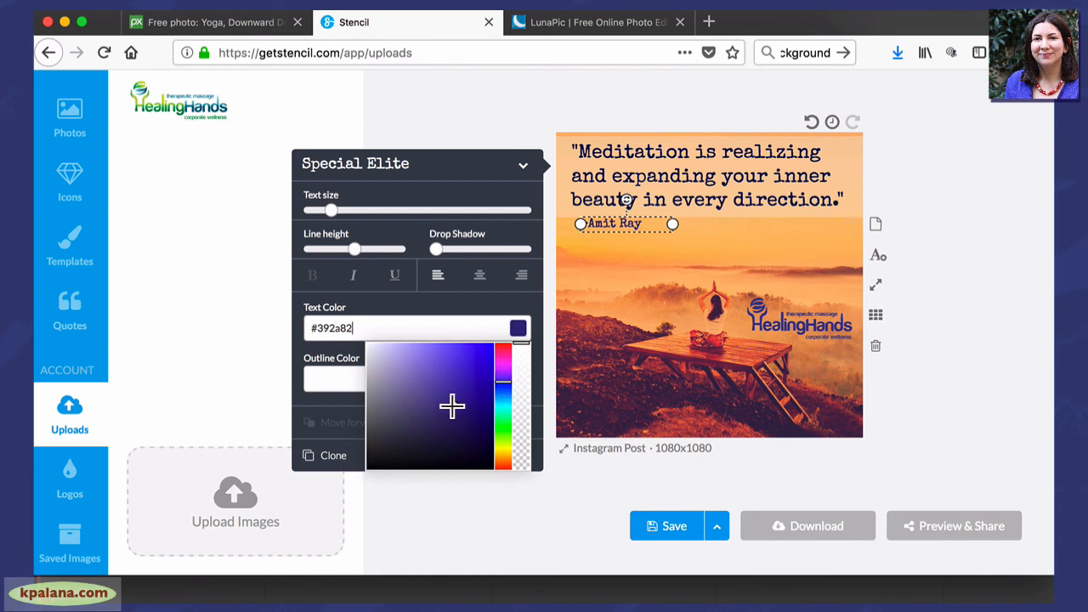
{"action": "left_click", "coordinate": [442, 399]}
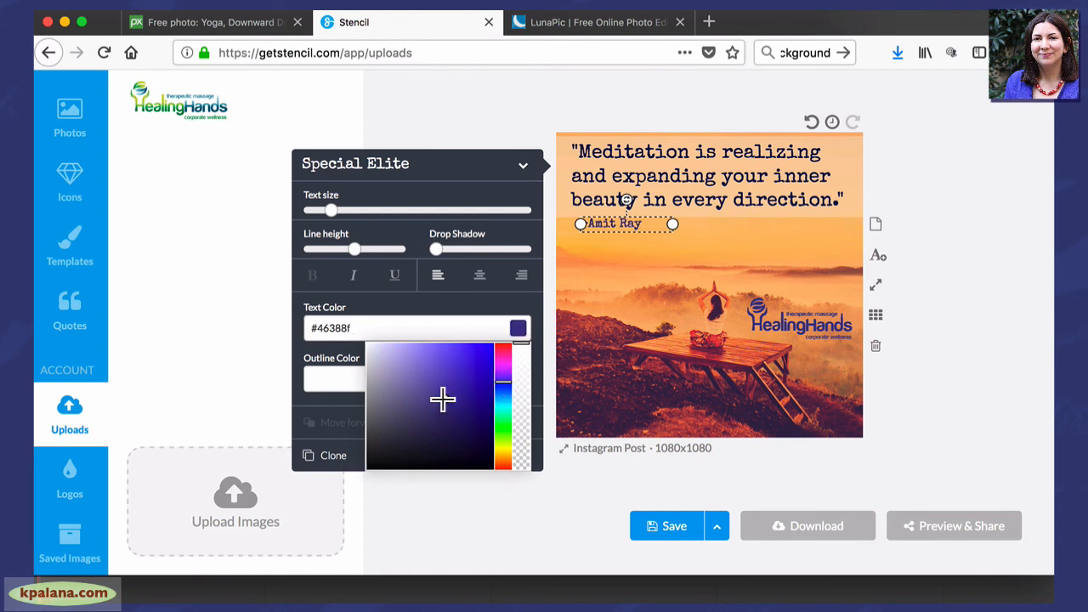
{"action": "left_click", "coordinate": [988, 192]}
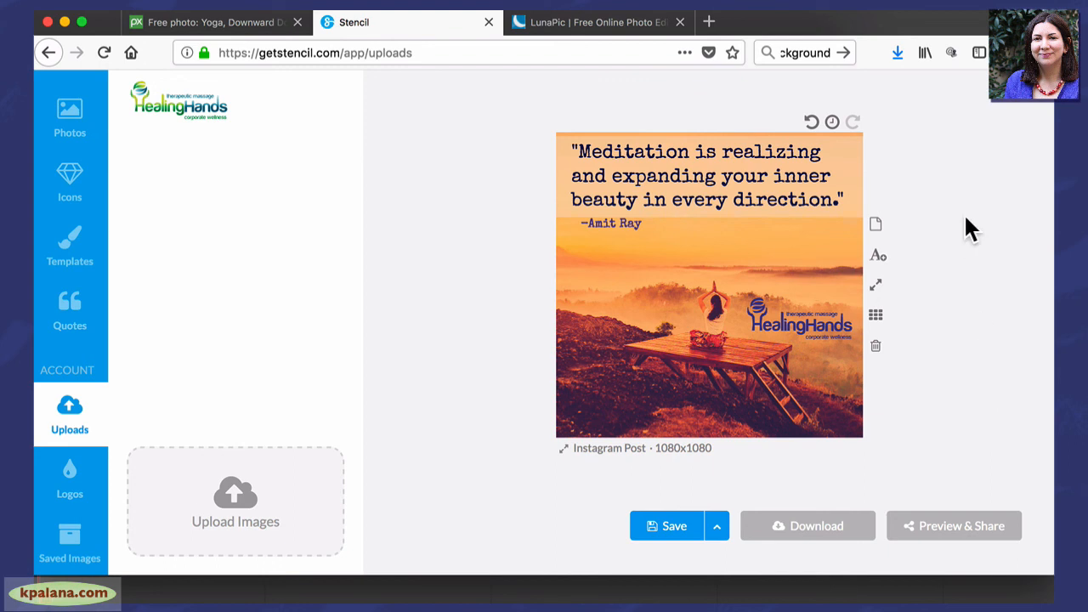
Nudge the quote text and its band slightly upward toward the photo's upper edge.
{"action": "left_click", "coordinate": [767, 182]}
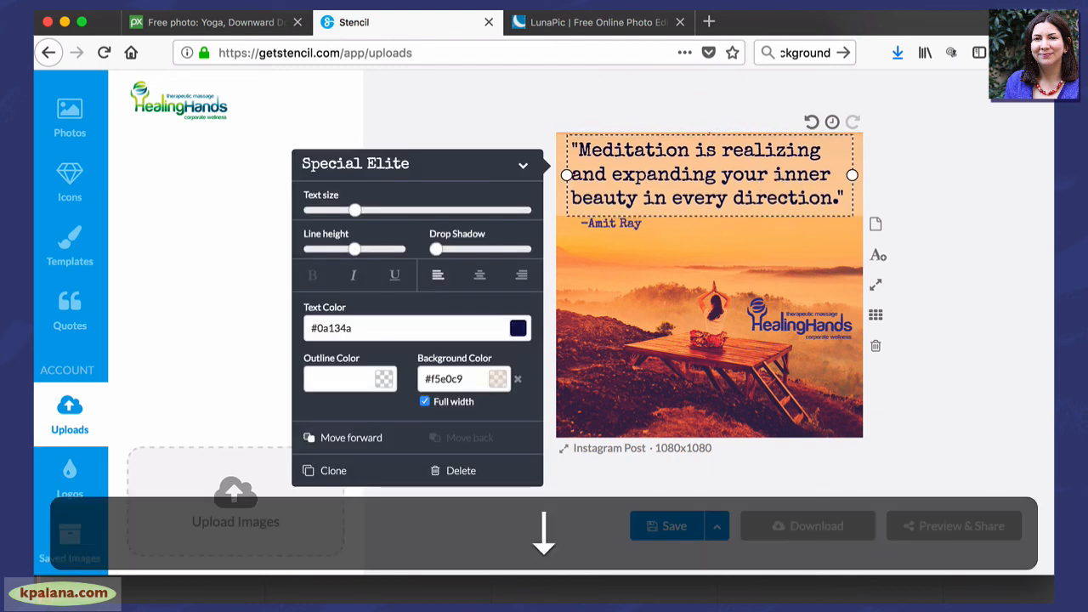